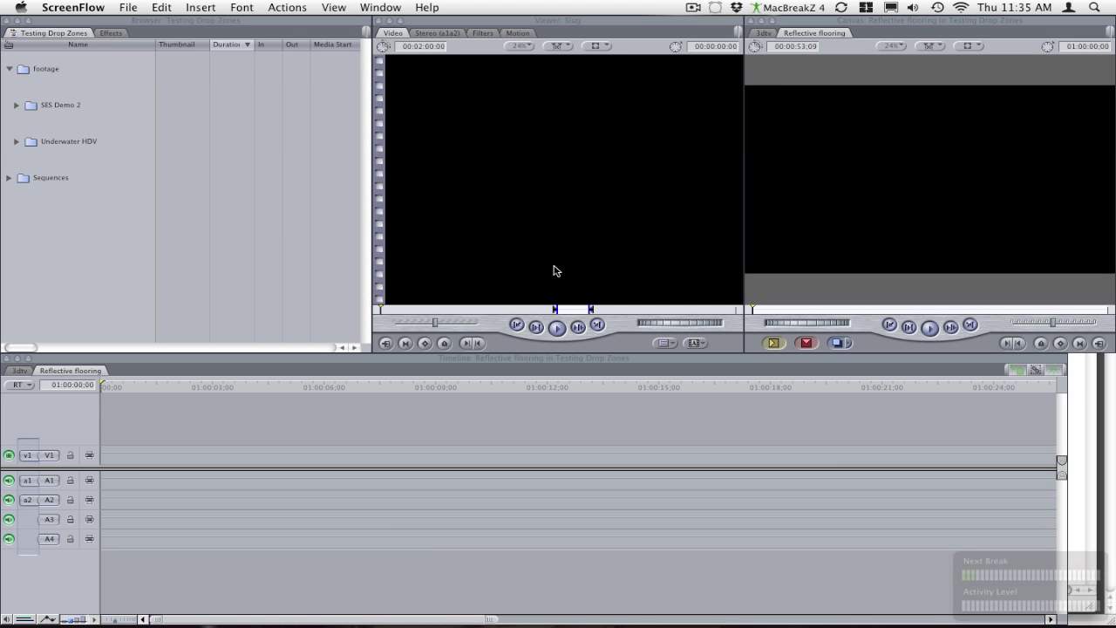
Step: In Final Cut Pro, open the Master Template browser on the Motion Master Templates theme
click(466, 361)
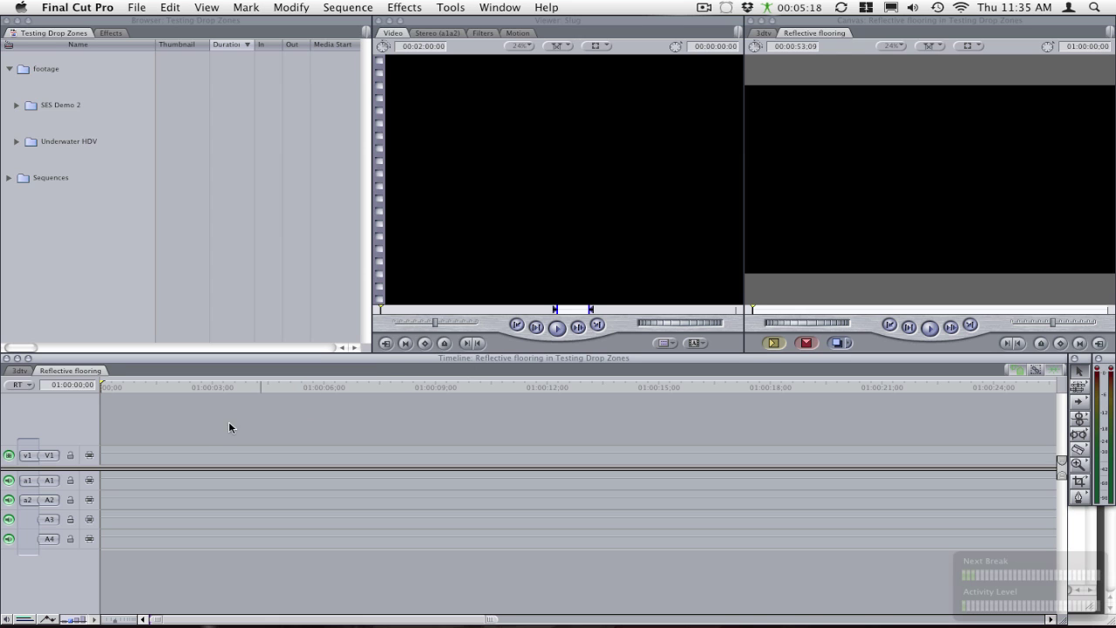
click(348, 6)
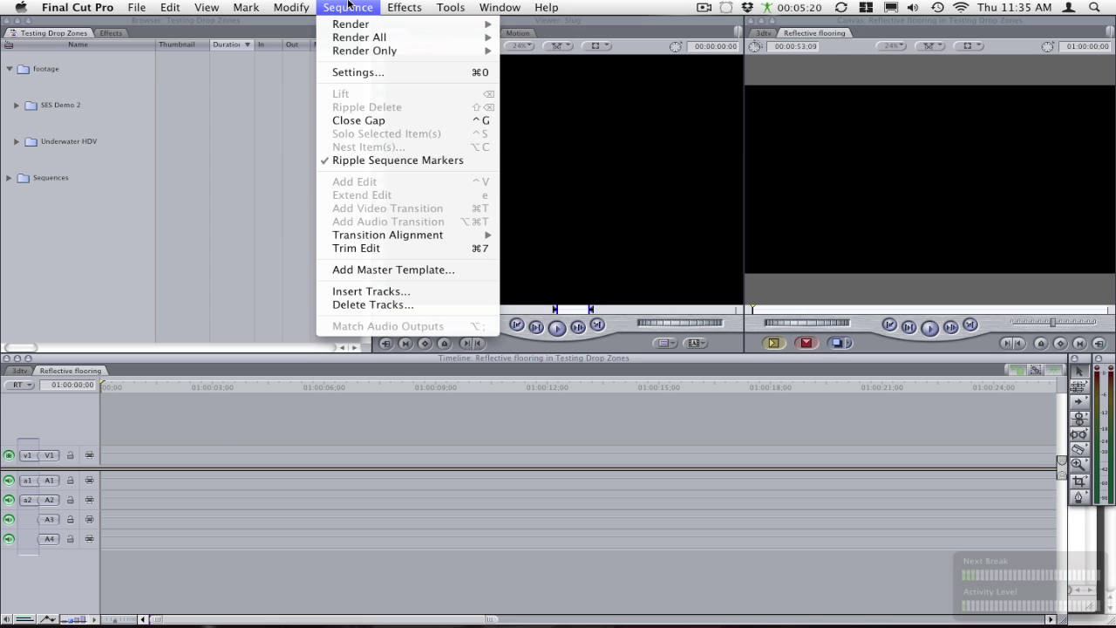
click(358, 269)
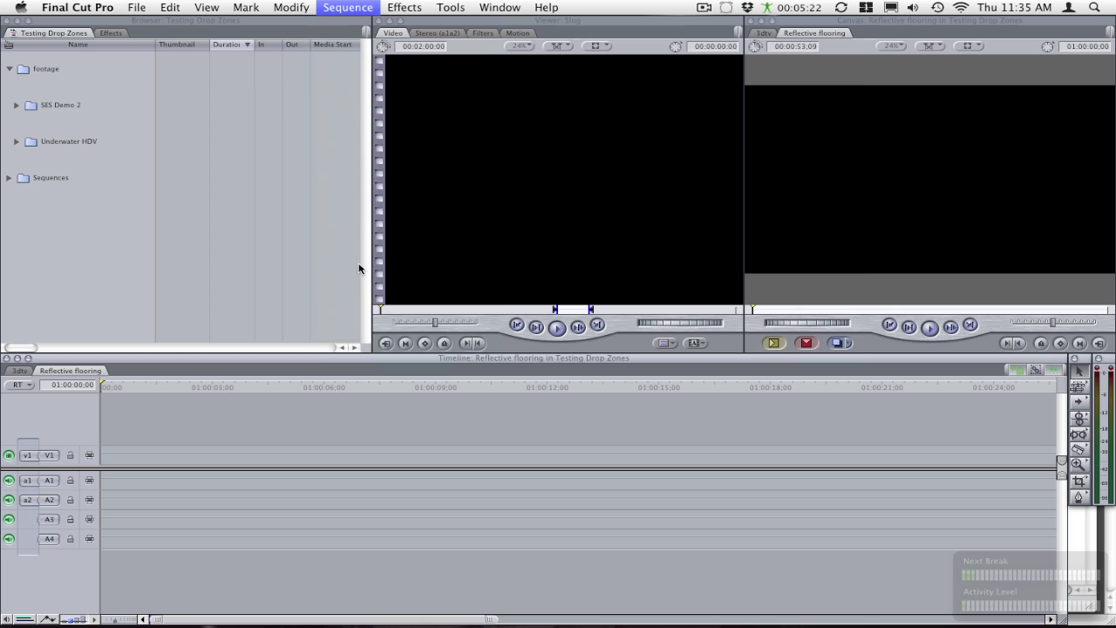
scroll(357, 223, down, 4)
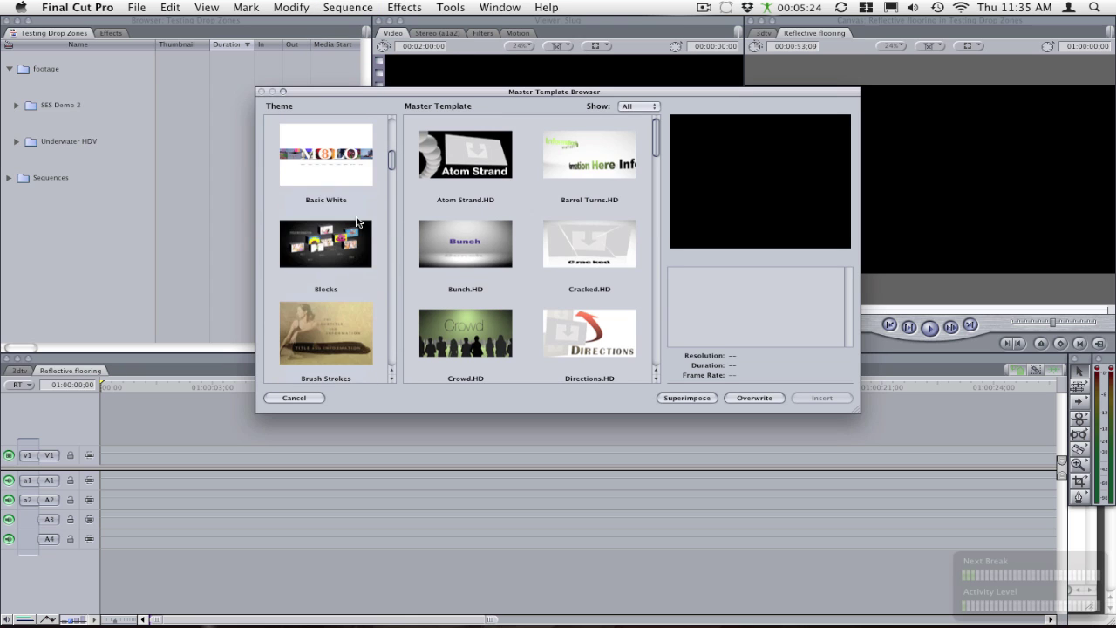
scroll(357, 223, down, 10)
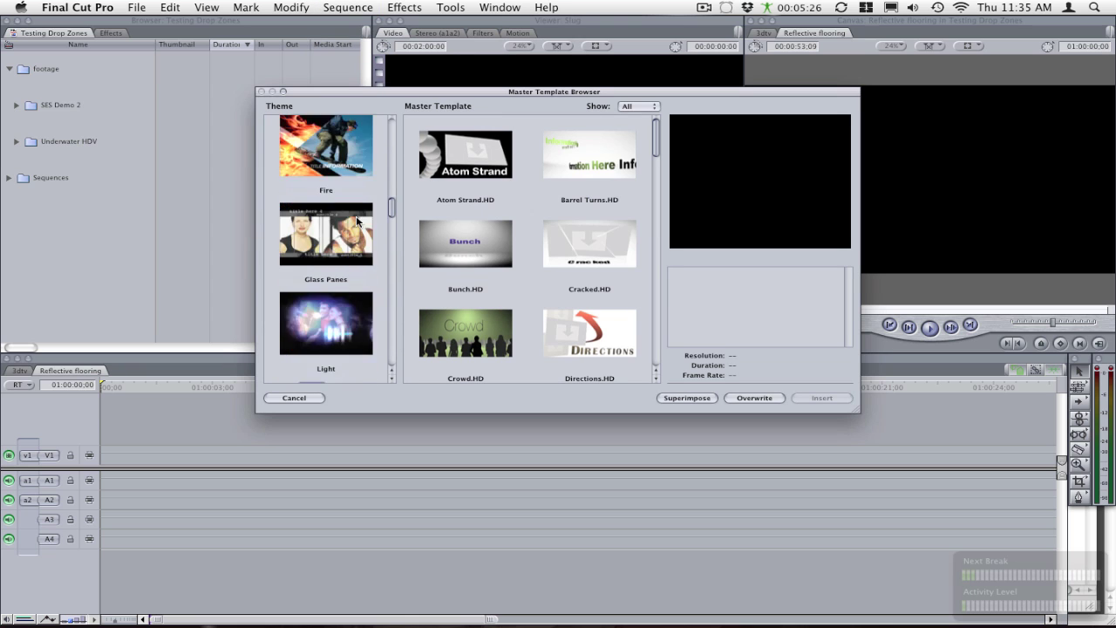
scroll(357, 223, down, 8)
click(359, 261)
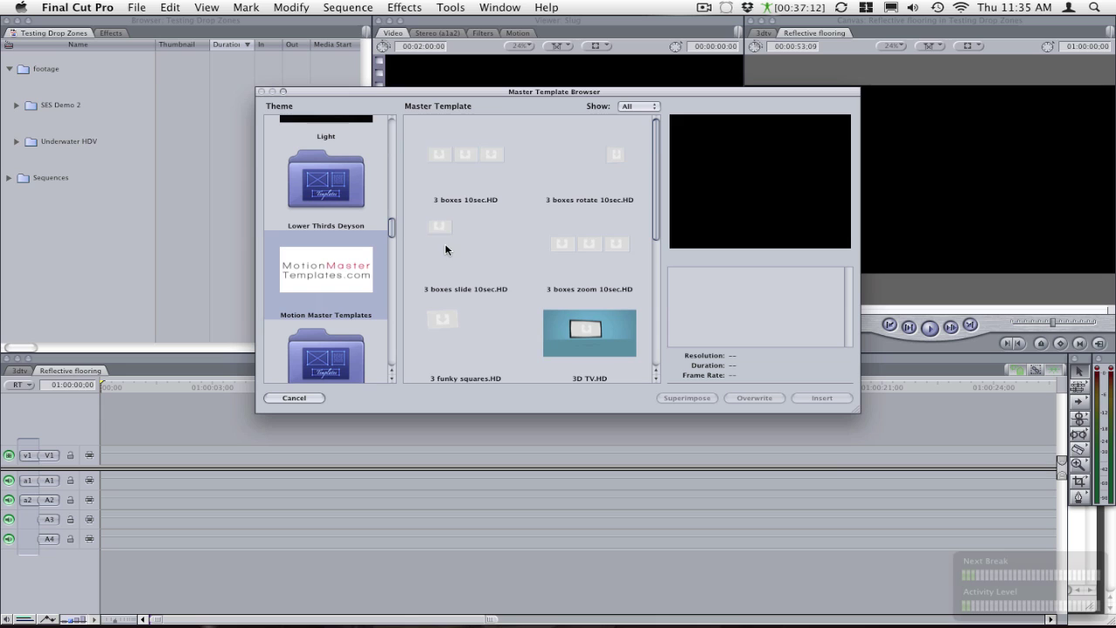
scroll(455, 248, down, 3)
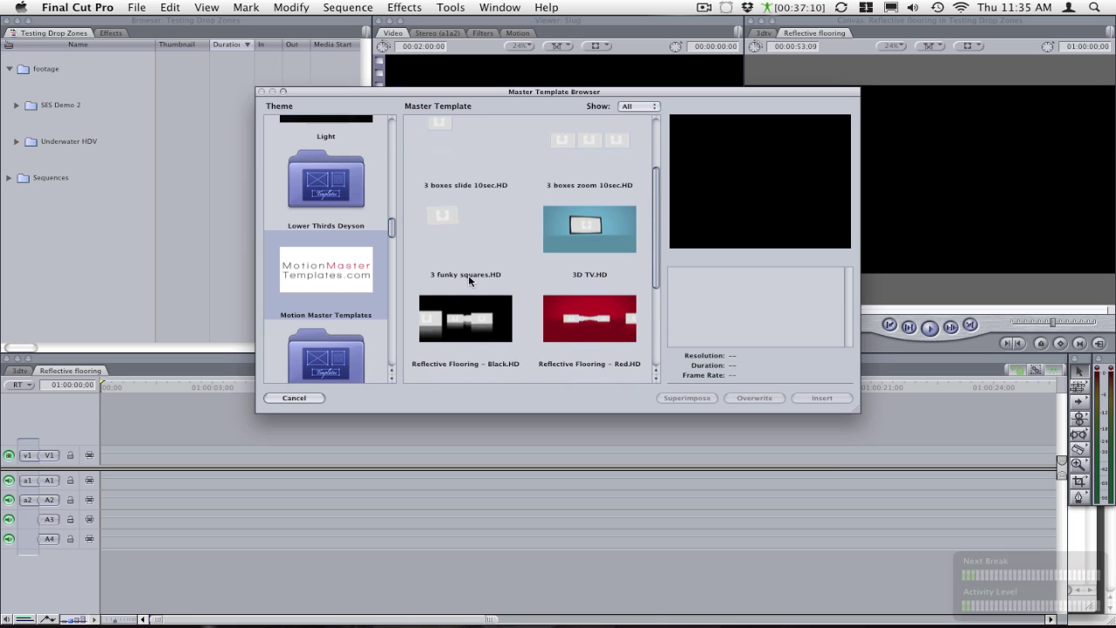
scroll(469, 278, down, 1)
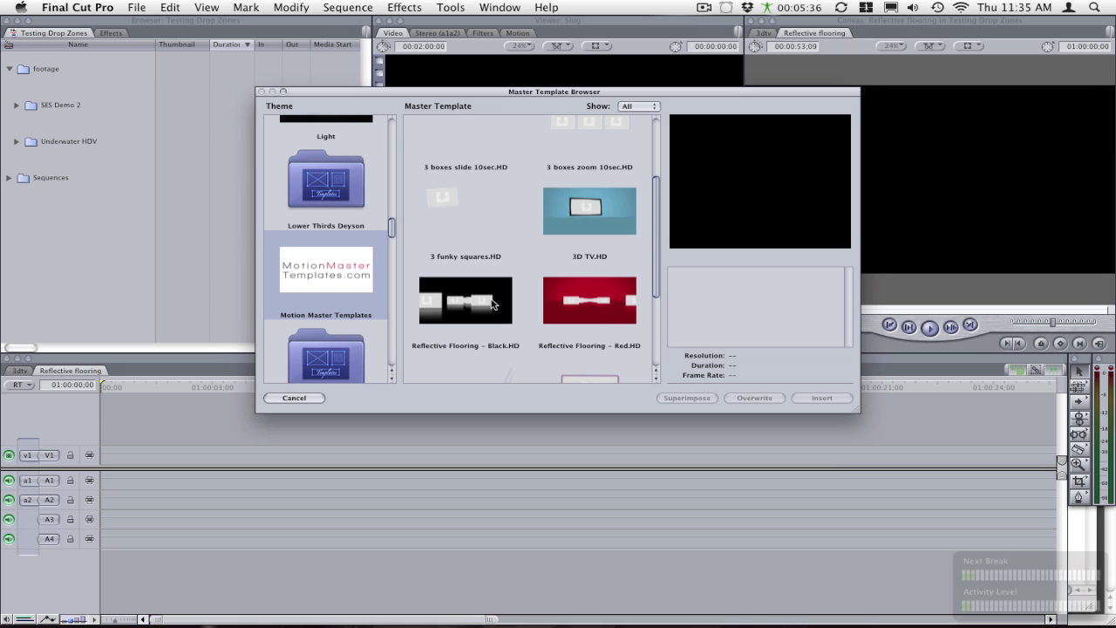
Step: Compare the Reflective Flooring Black and Red previews, then choose Reflective Flooring – Red
click(494, 303)
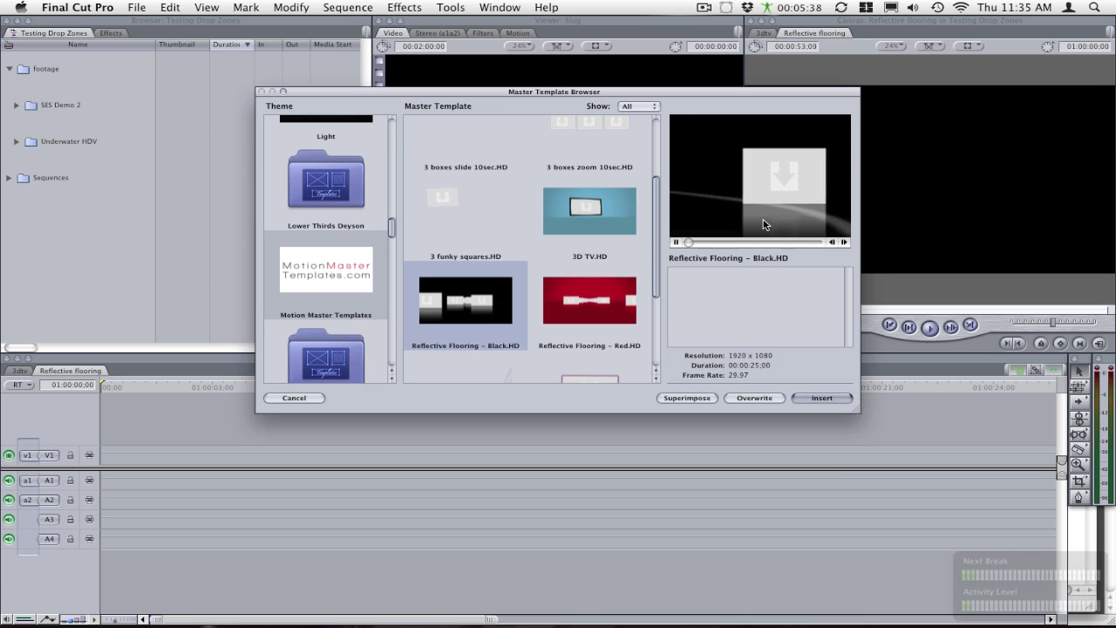
click(596, 310)
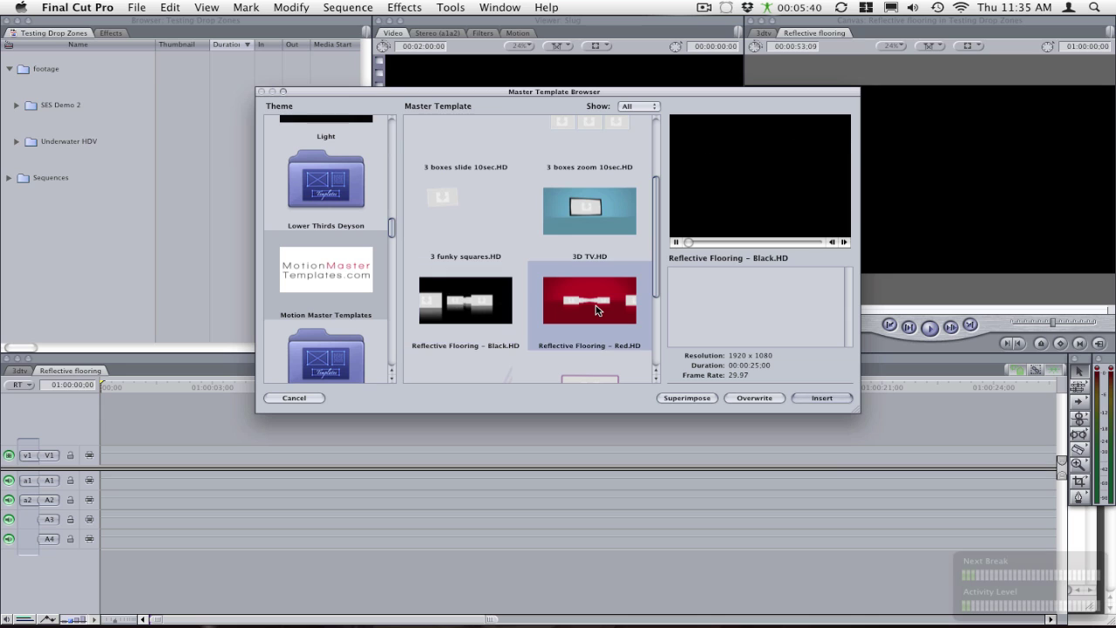
click(471, 310)
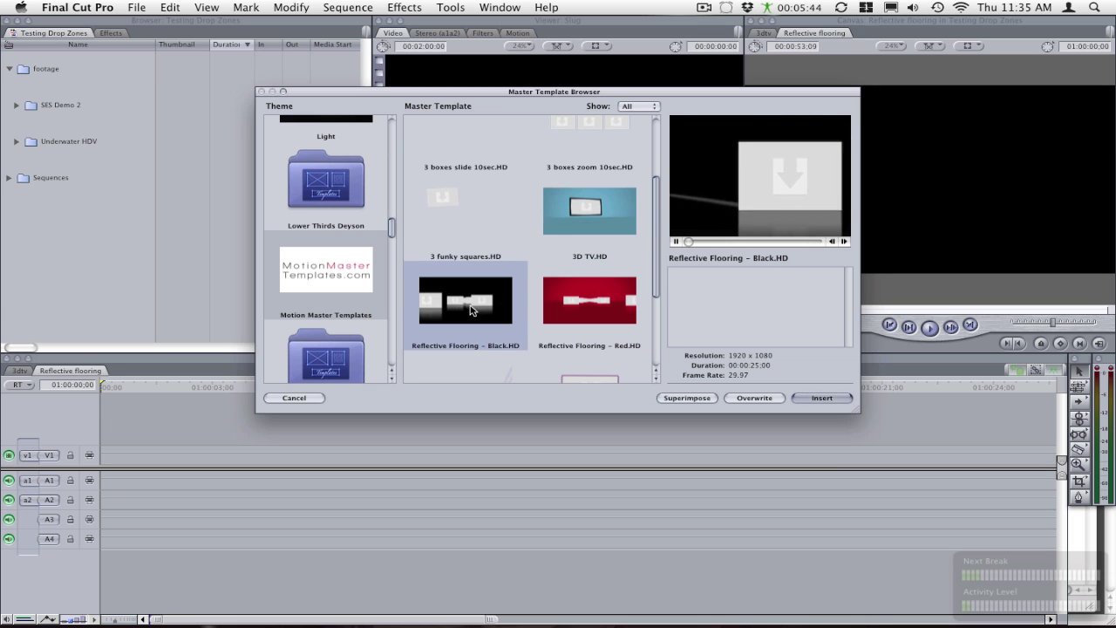
click(617, 314)
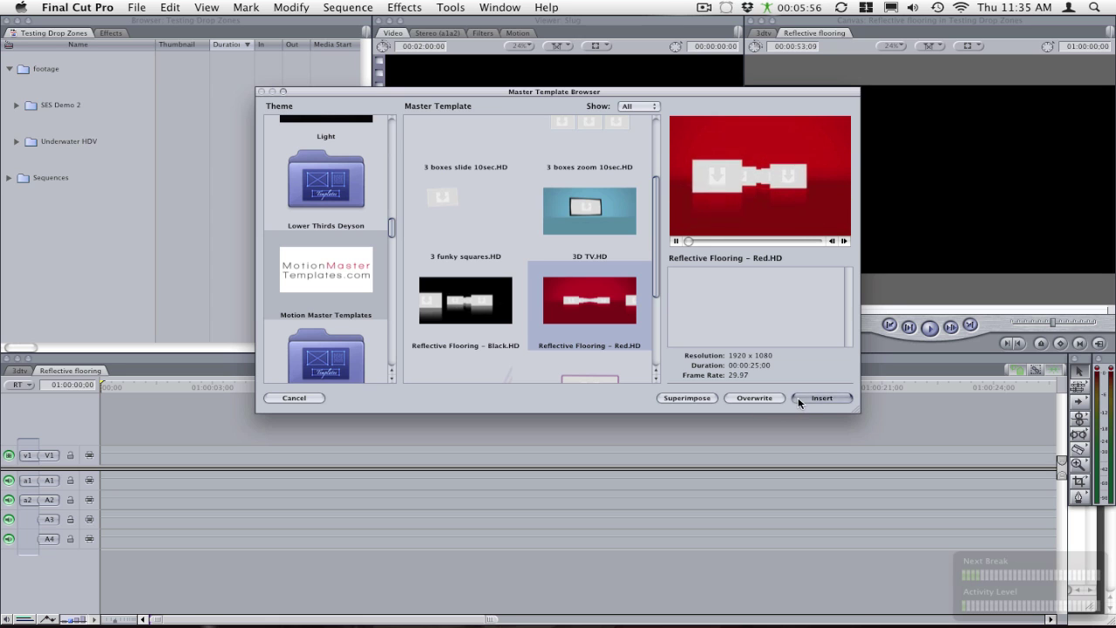
Step: Insert the Reflective Flooring – Red template into the sequence and expand the Underwater HDV bin
click(821, 397)
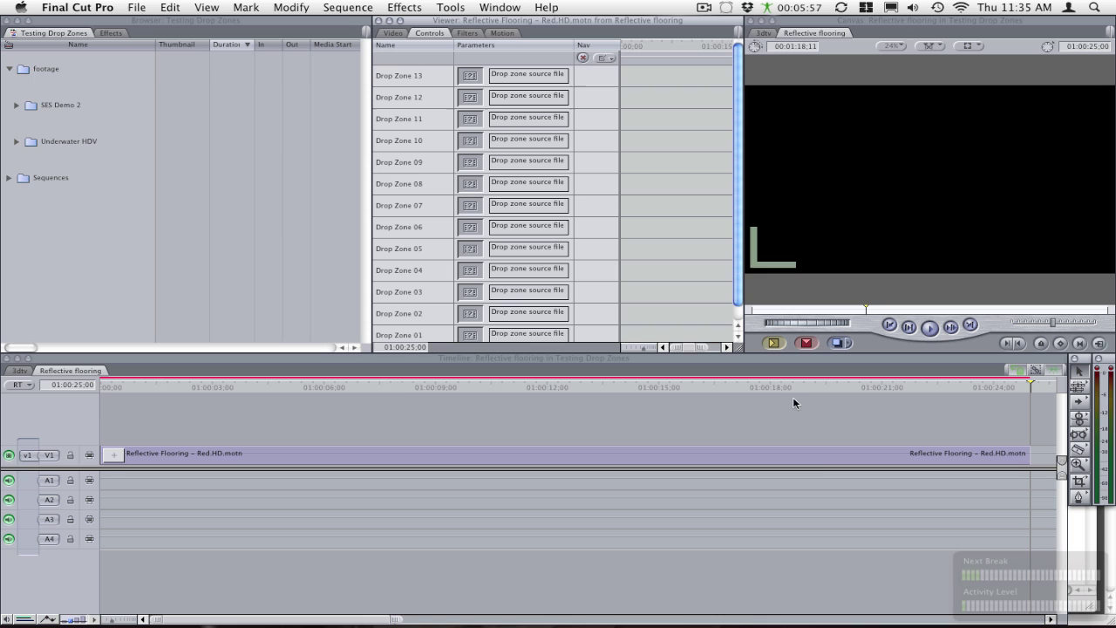
click(410, 395)
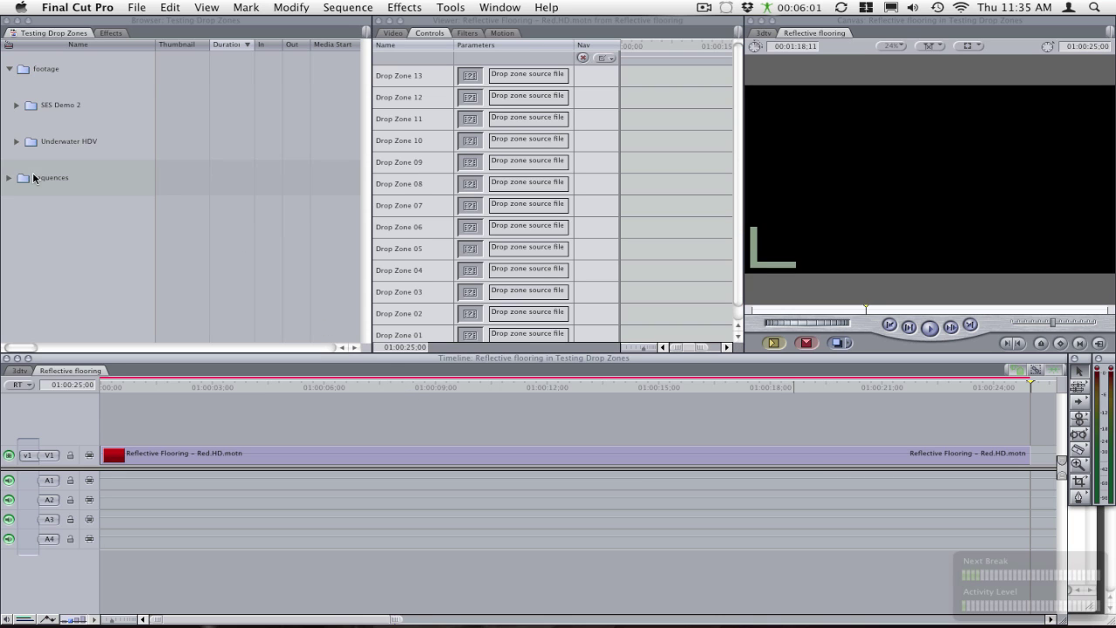
click(17, 141)
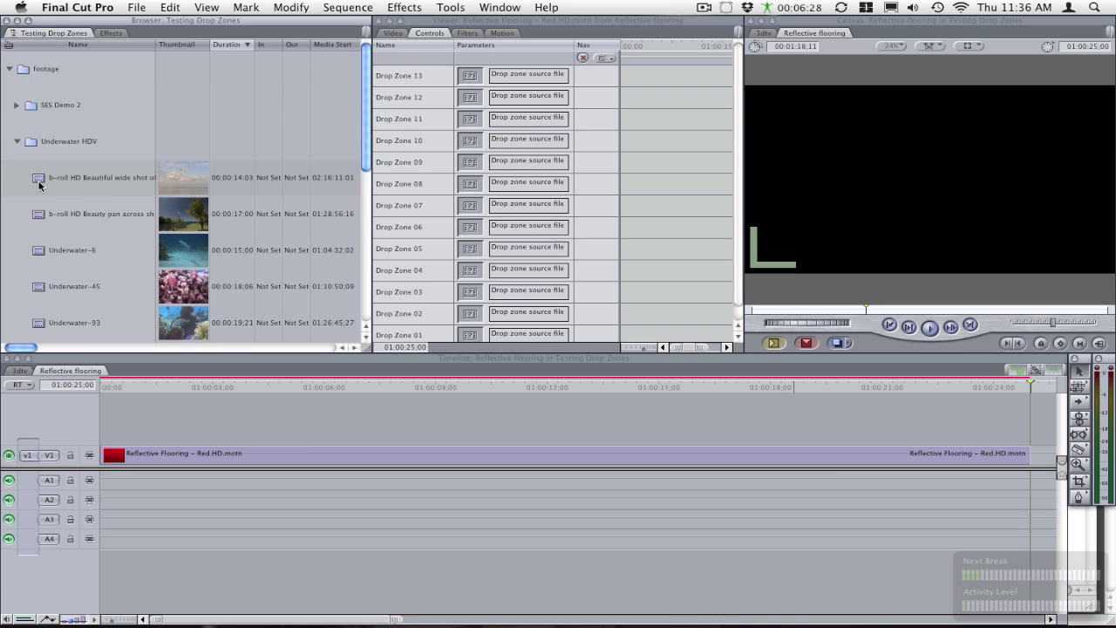
Step: Fill Drop Zones 13–10 with four clips, ending with Underwater-6 and Underwater-45
drag(39, 181, 471, 79)
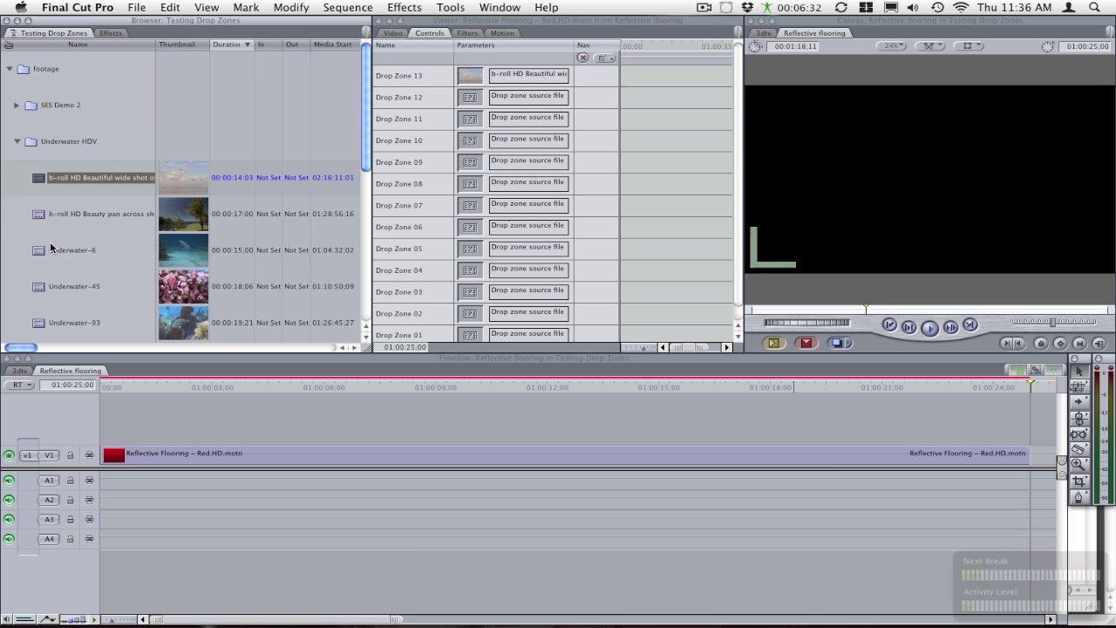
drag(43, 216, 469, 99)
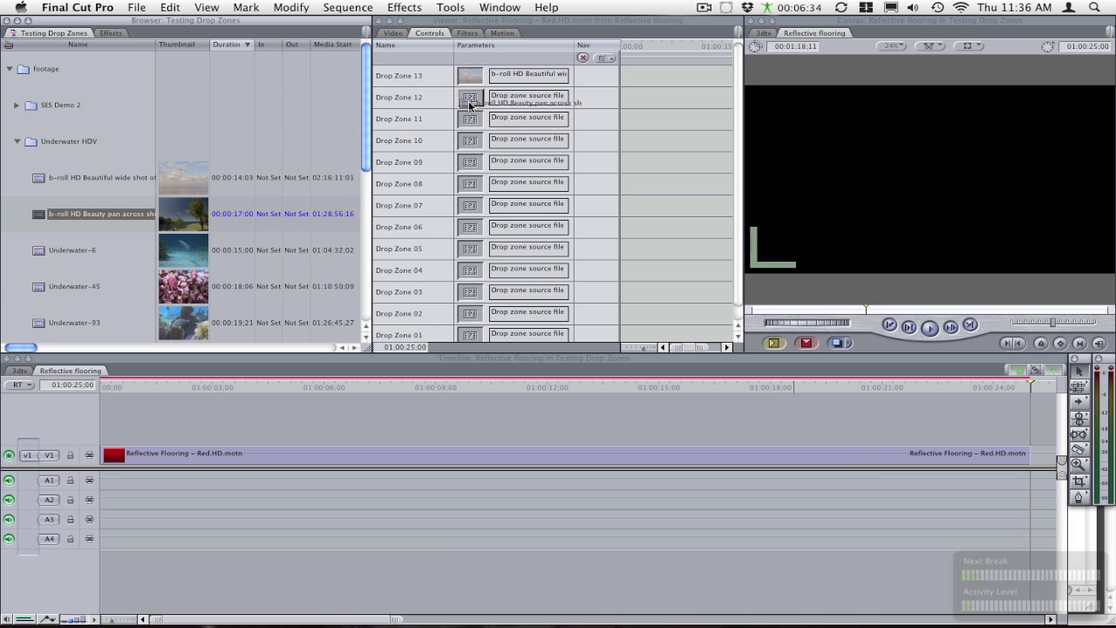
drag(43, 250, 511, 136)
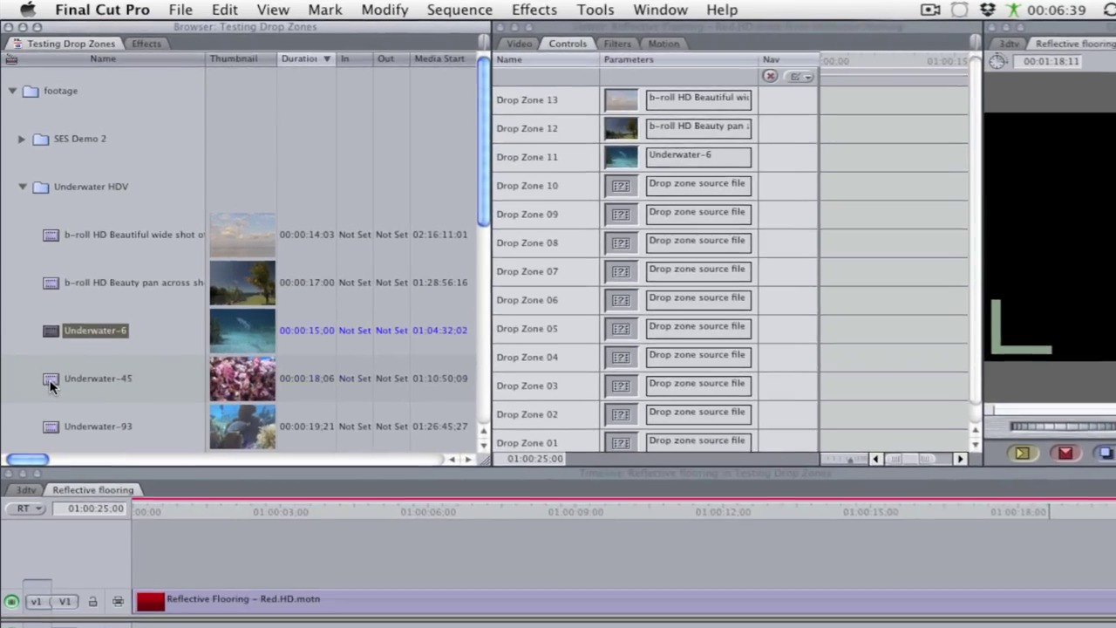
drag(50, 386, 611, 193)
drag(711, 225, 711, 225)
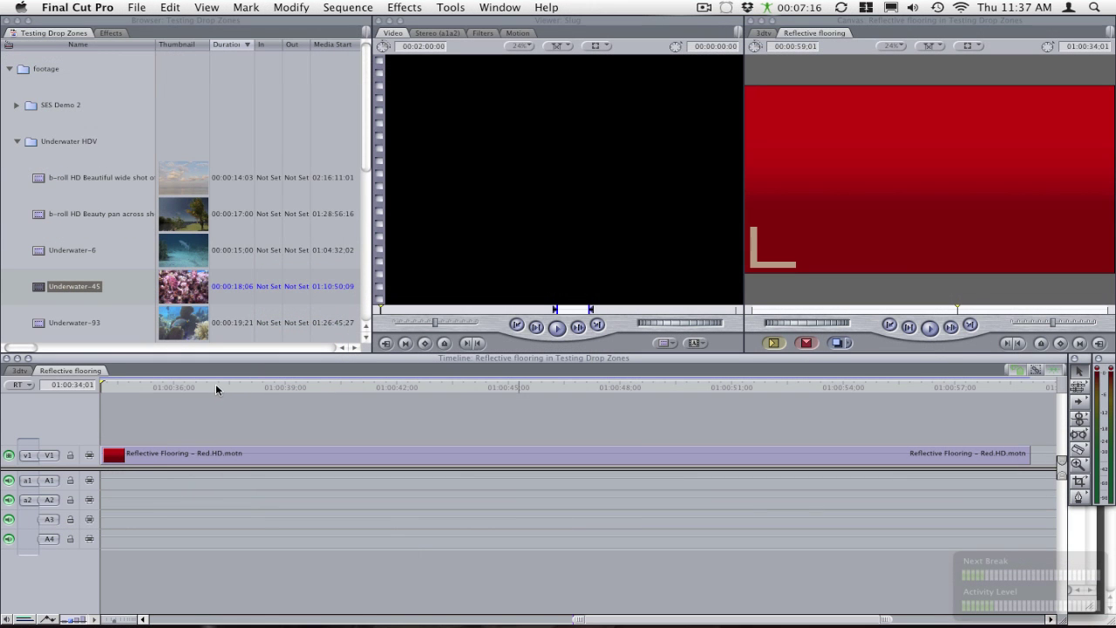
drag(215, 383, 732, 390)
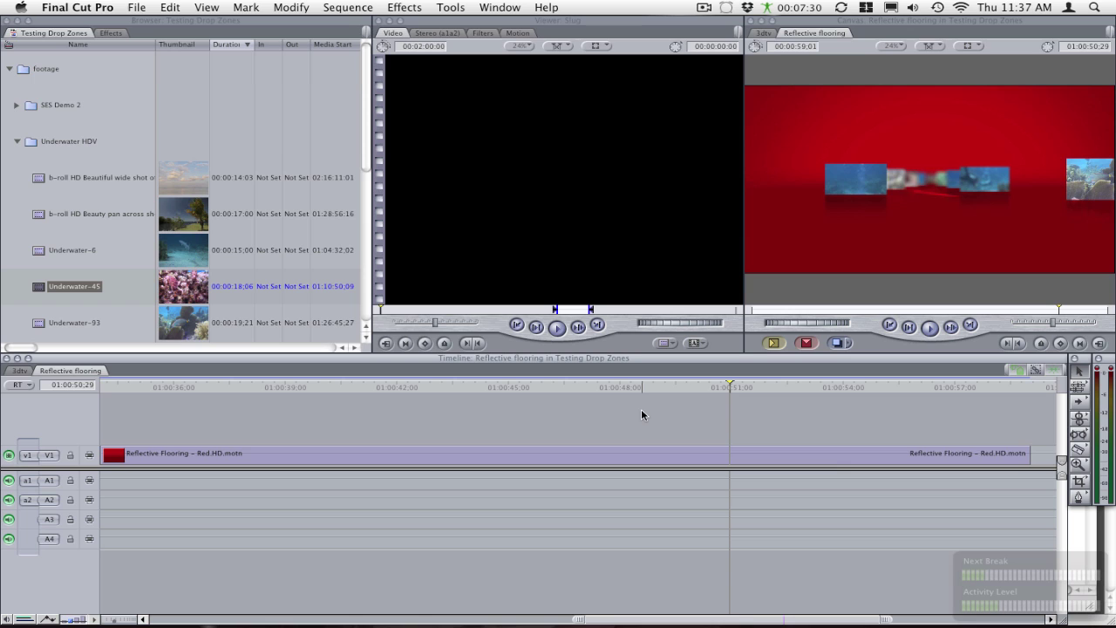
click(506, 386)
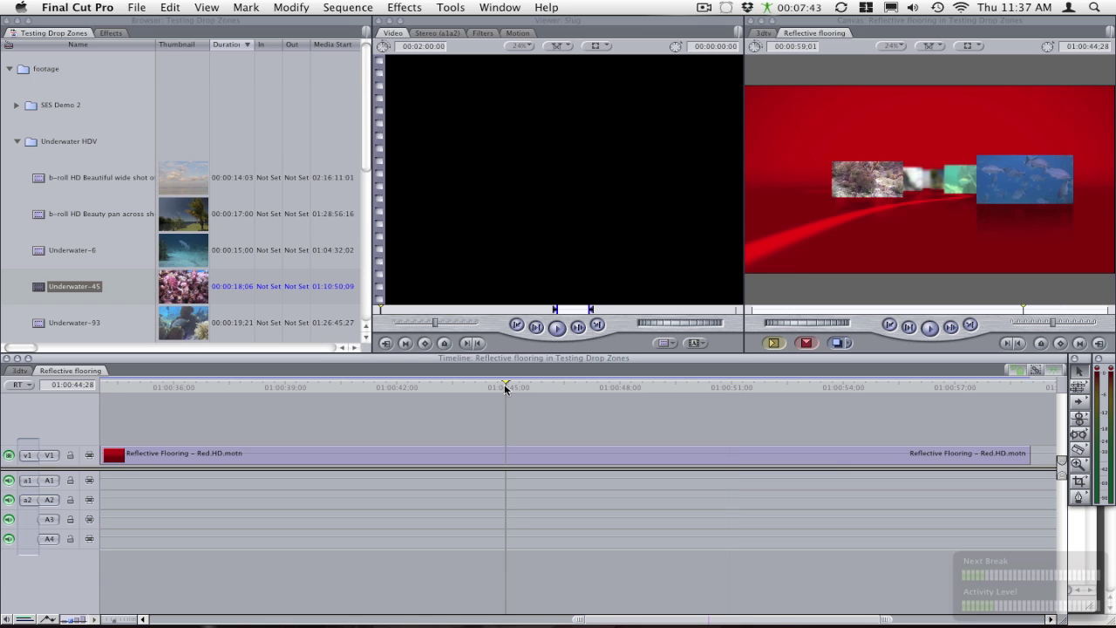
Step: Bring up the shortcut menu for the Reflective Flooring template clip on V1
right_click(514, 464)
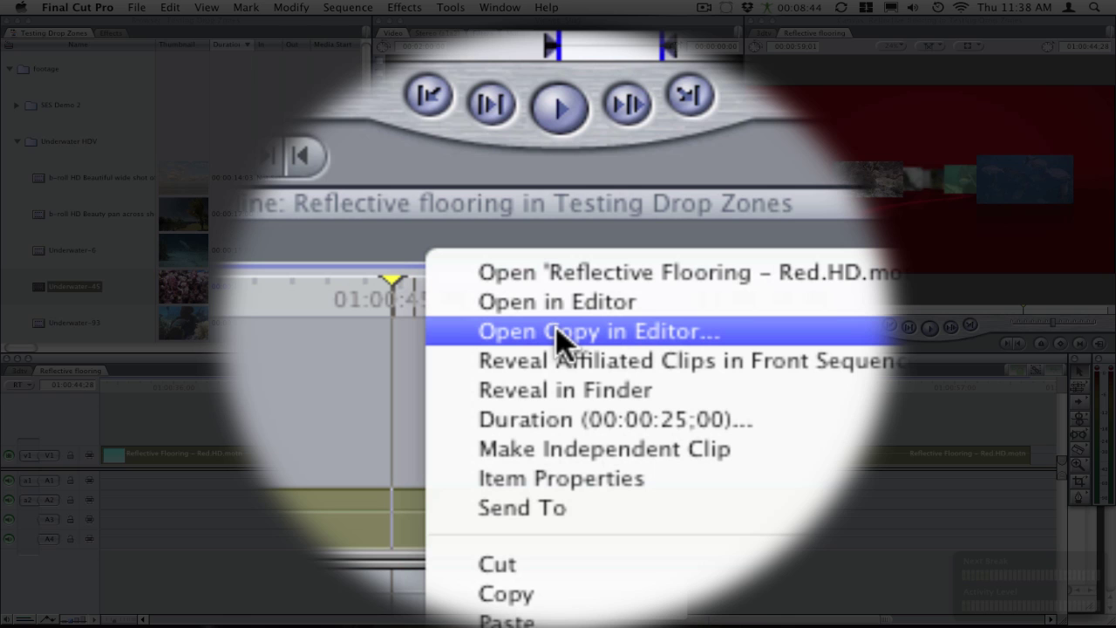
Step: Save an editable copy named Reflective Flooring – Blue.HD.motn and open it in Motion
click(558, 336)
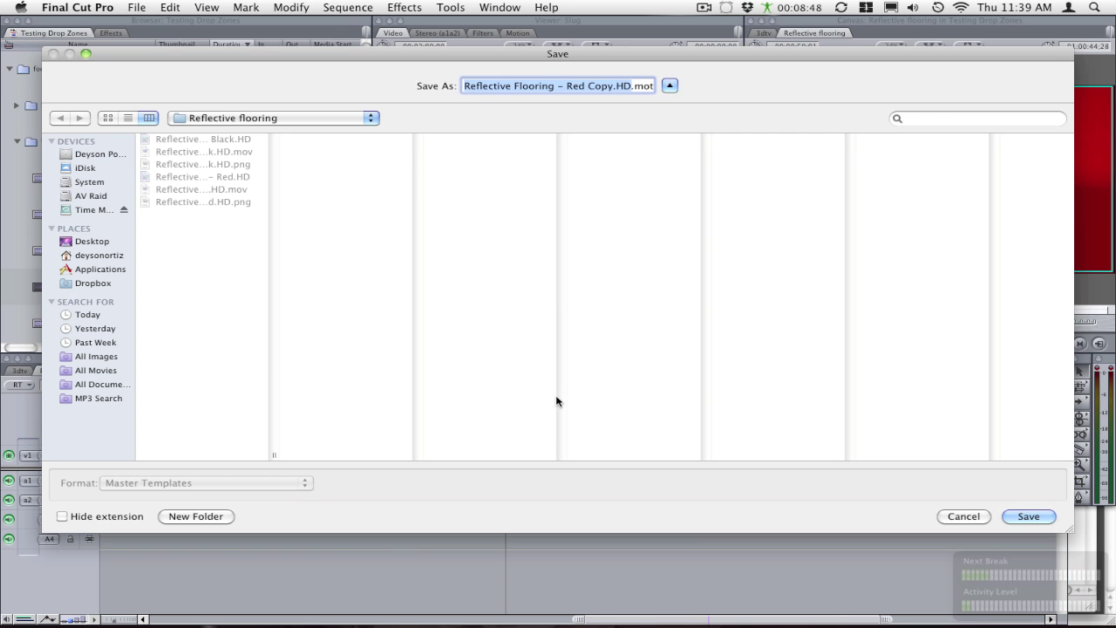
double_click(571, 87)
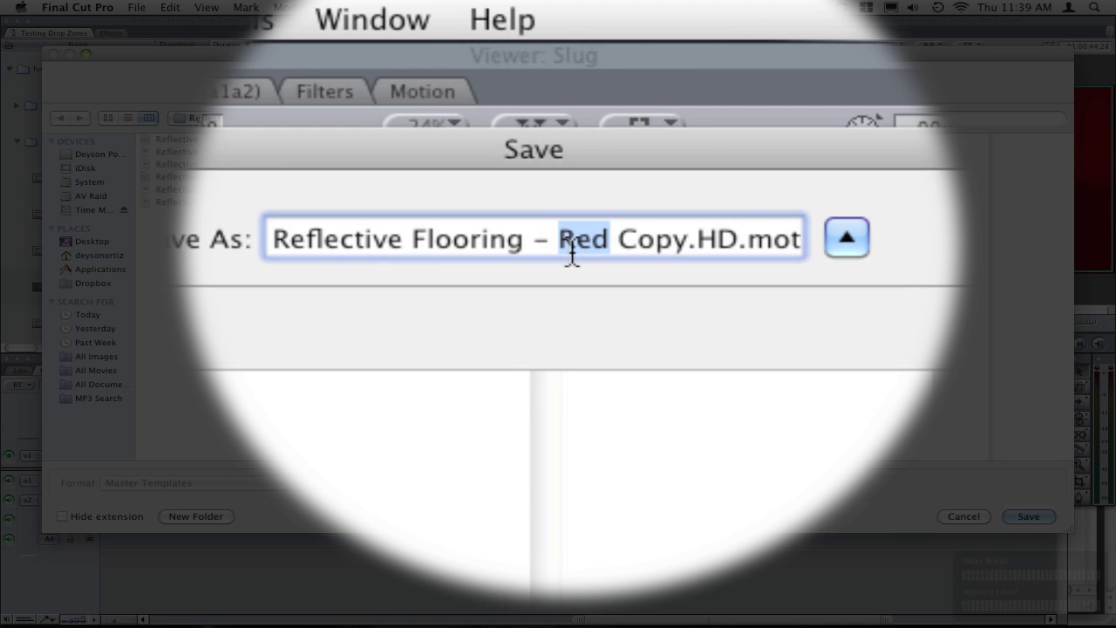
text(blue)
key(BackSpace)
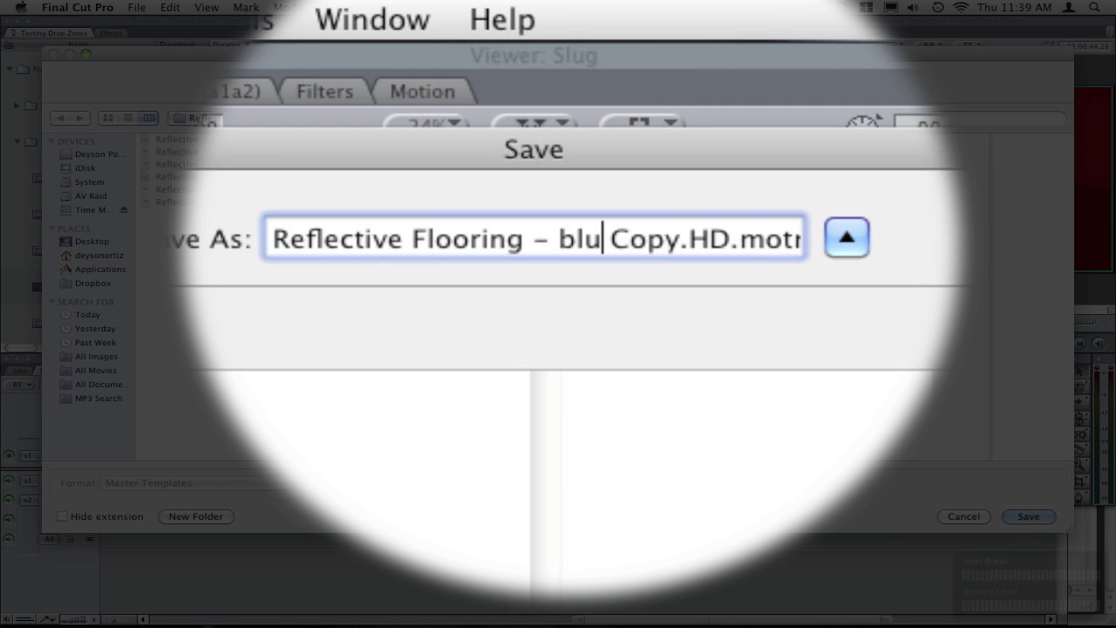
key(BackSpace)
key(BackSpace)
key(BackSpace)
text(Blu)
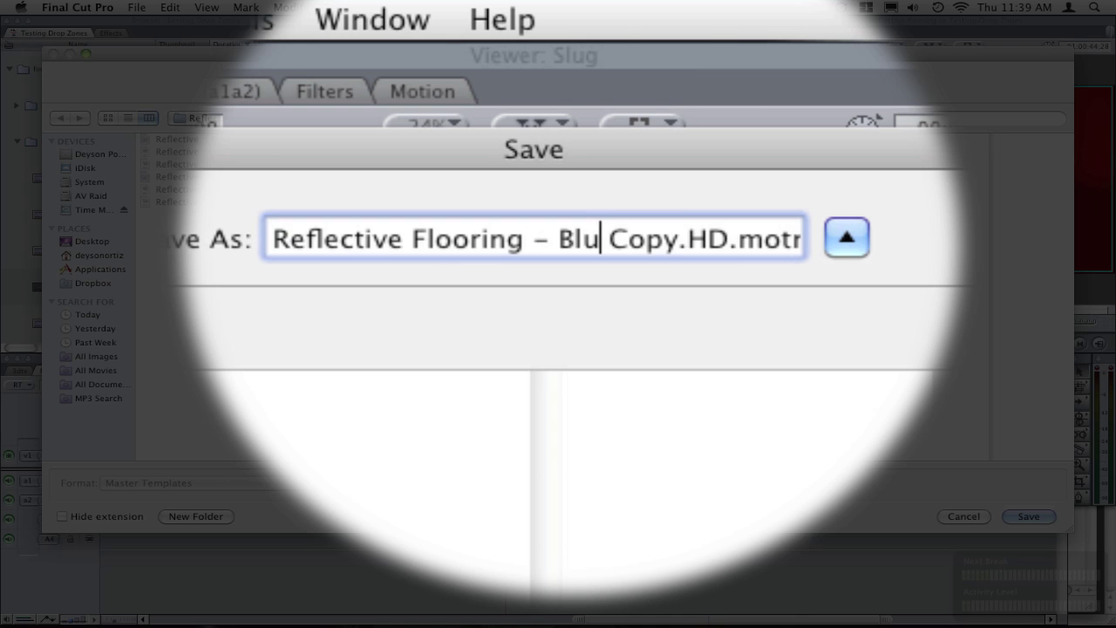
text(e)
key(Delete)
key(Delete)
key(Delete)
key(Delete)
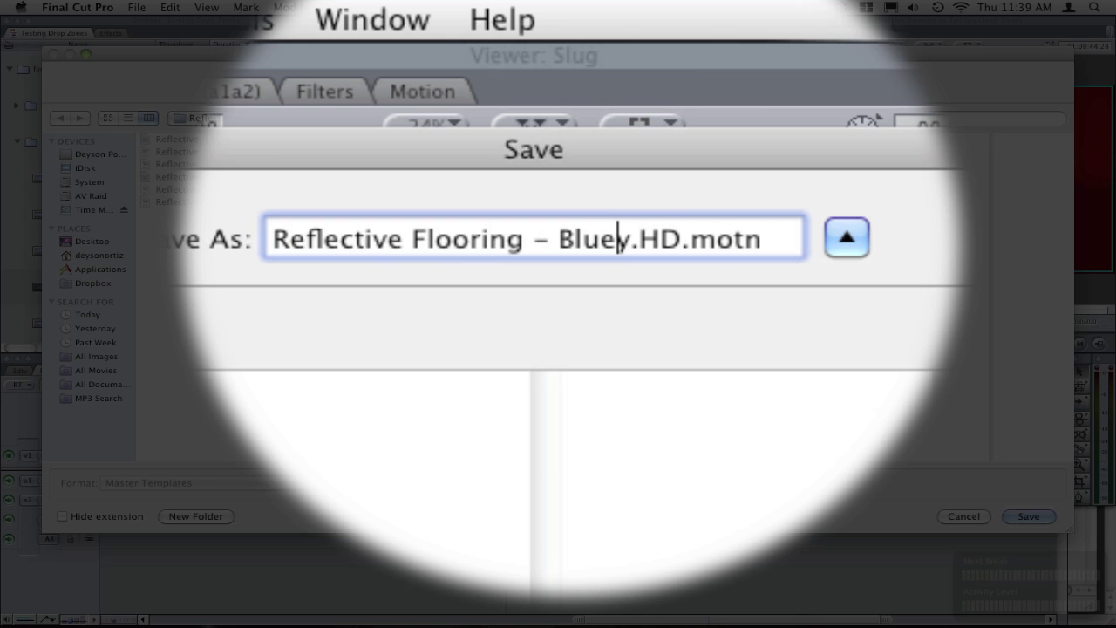
key(Delete)
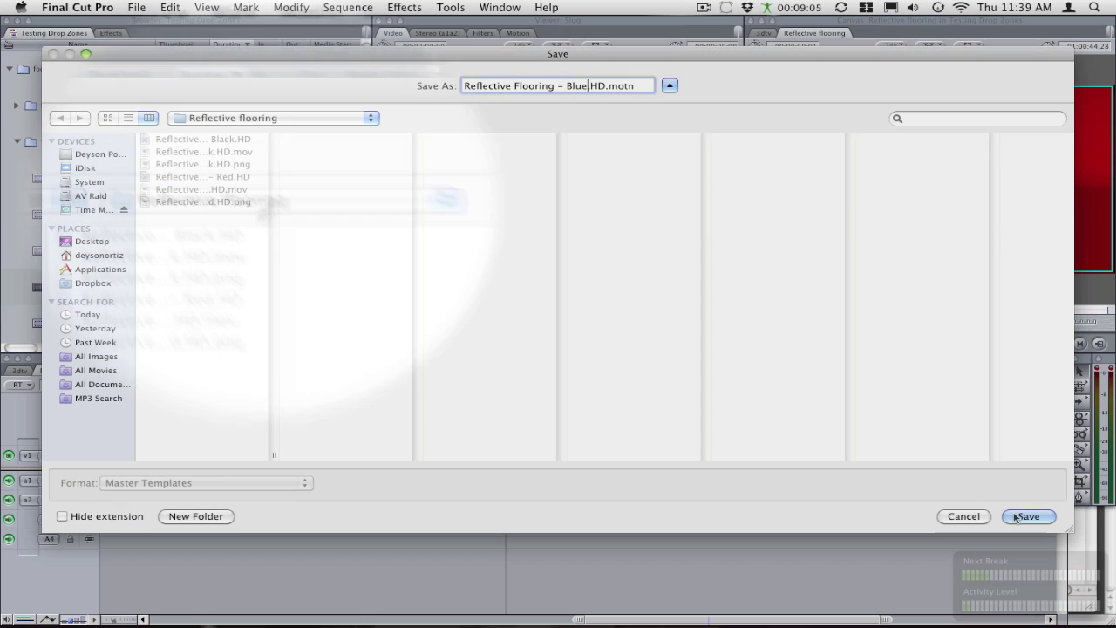
click(1016, 518)
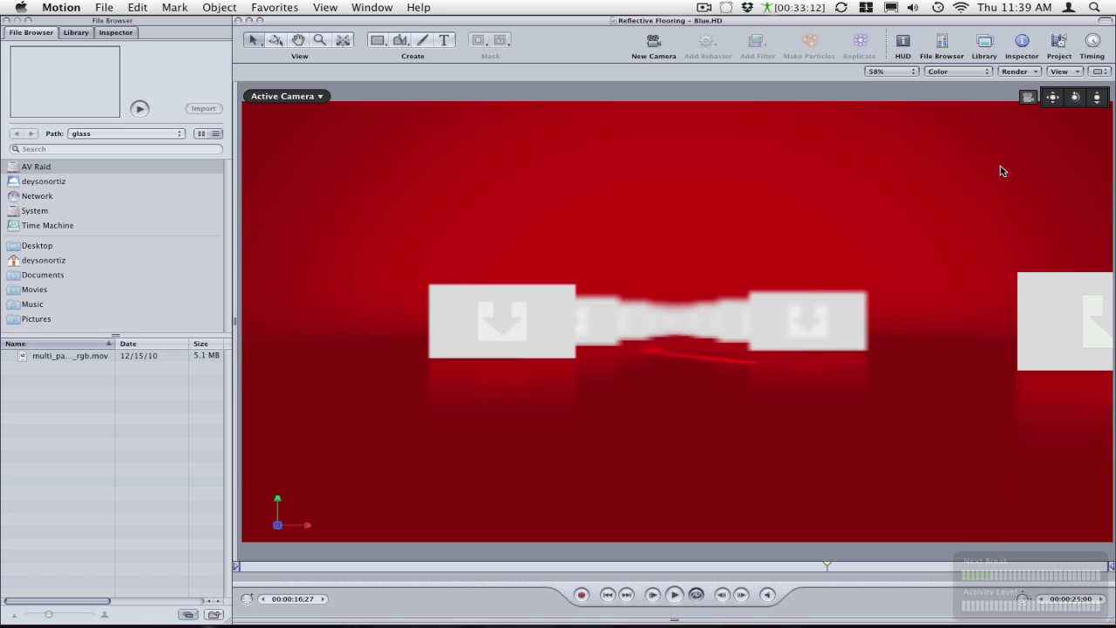
Step: Turn off Depth of Field in the canvas Render options and review the Reflections setting
click(1016, 72)
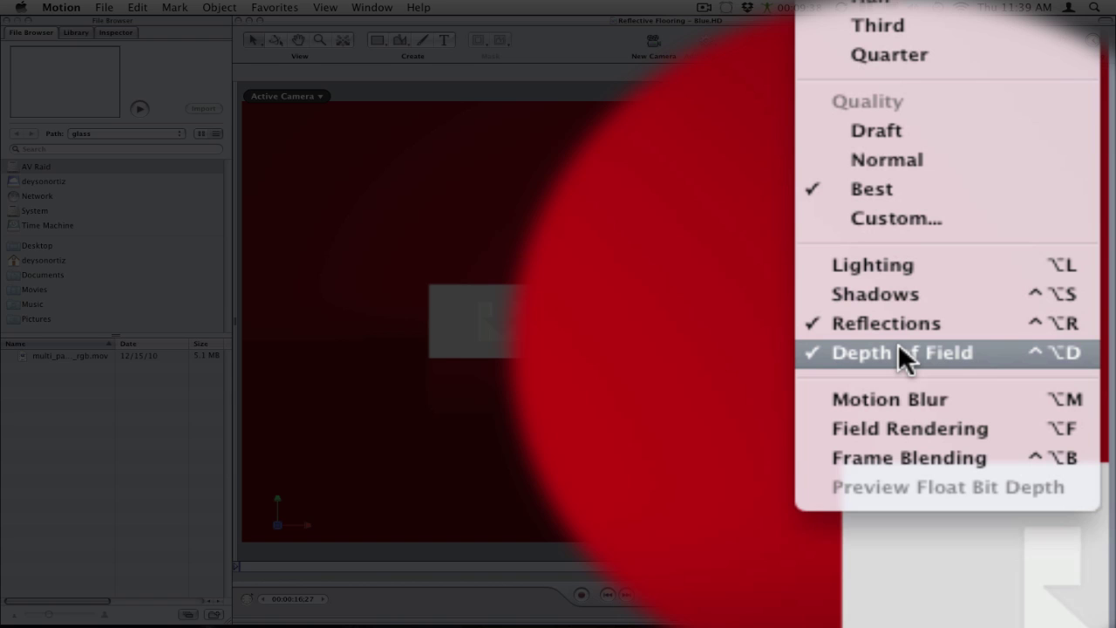
click(899, 344)
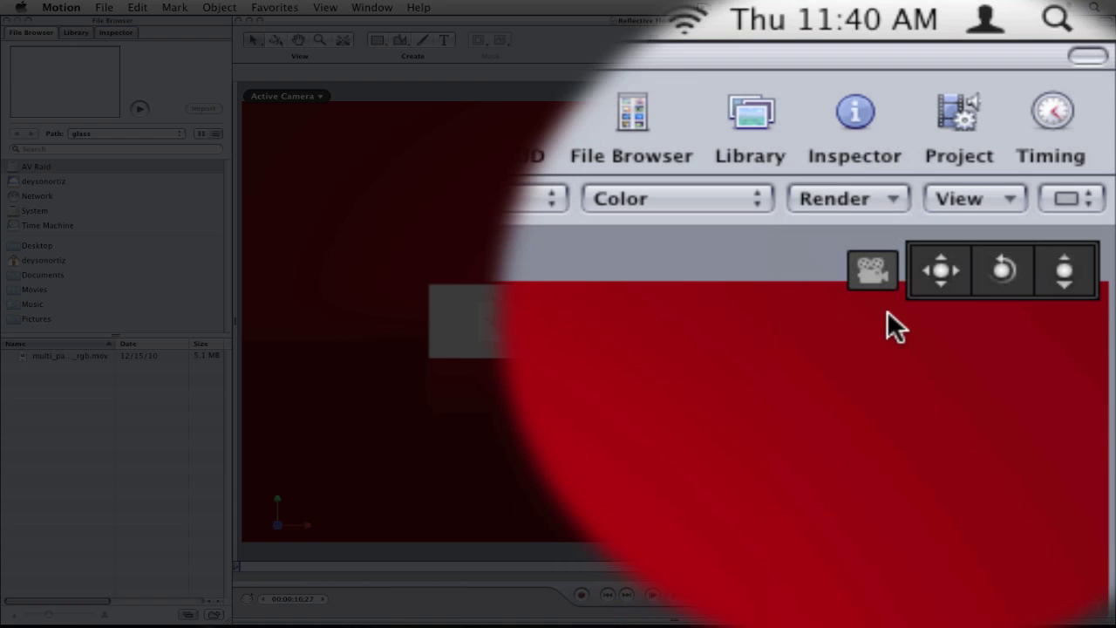
click(875, 200)
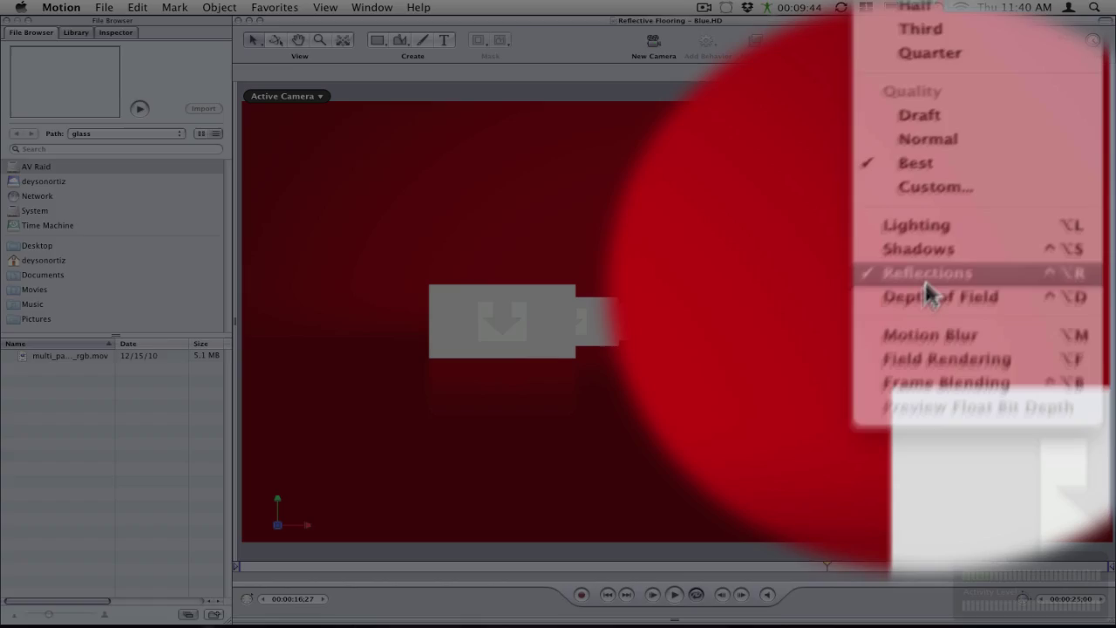
click(884, 334)
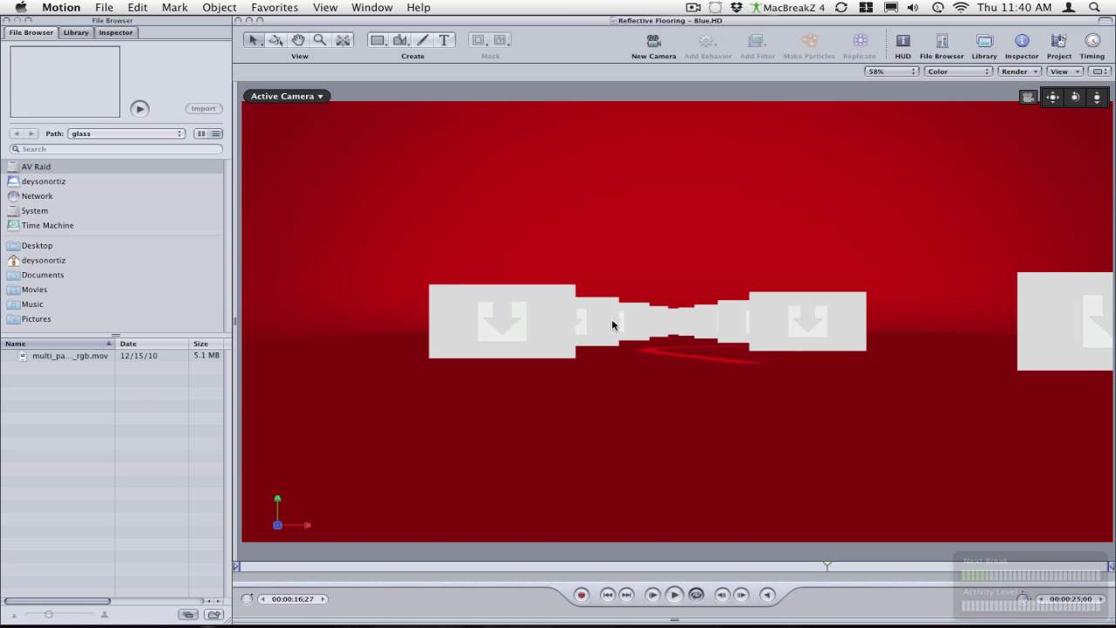
click(1016, 73)
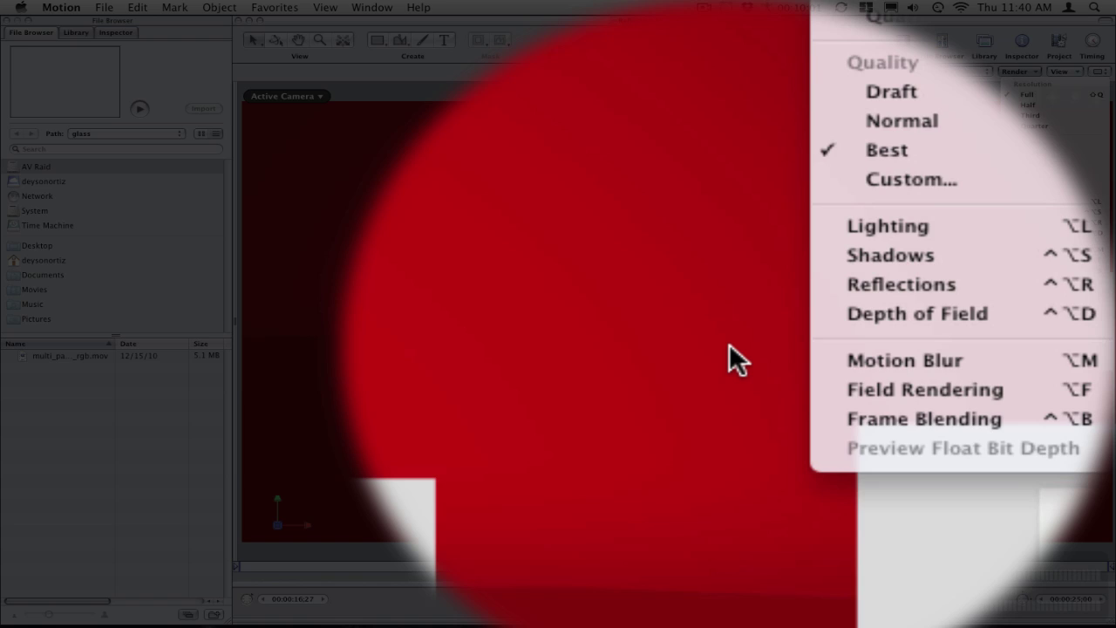
click(729, 345)
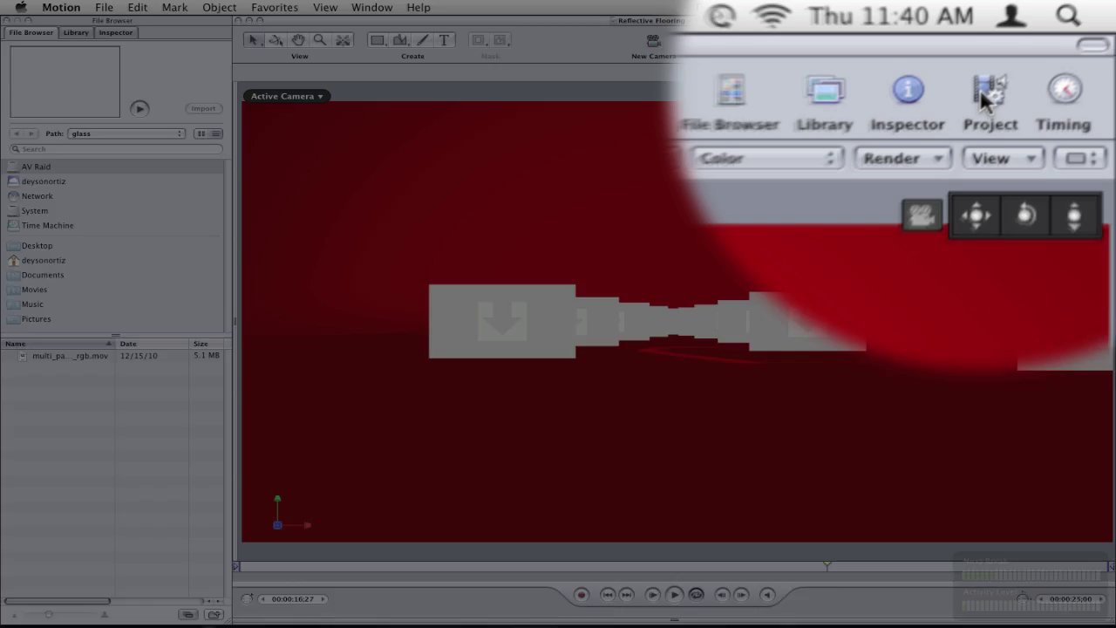
Step: Show the Layers list, expand Color Adjustment, and select the Floor and Sky Color Adjustment layer
click(1058, 43)
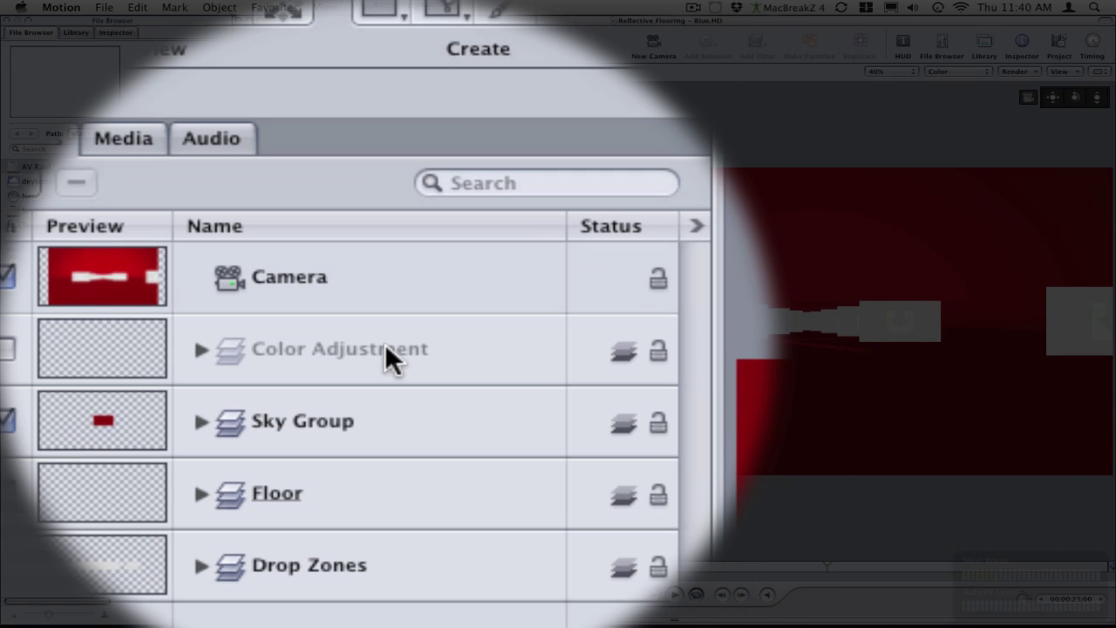
click(384, 344)
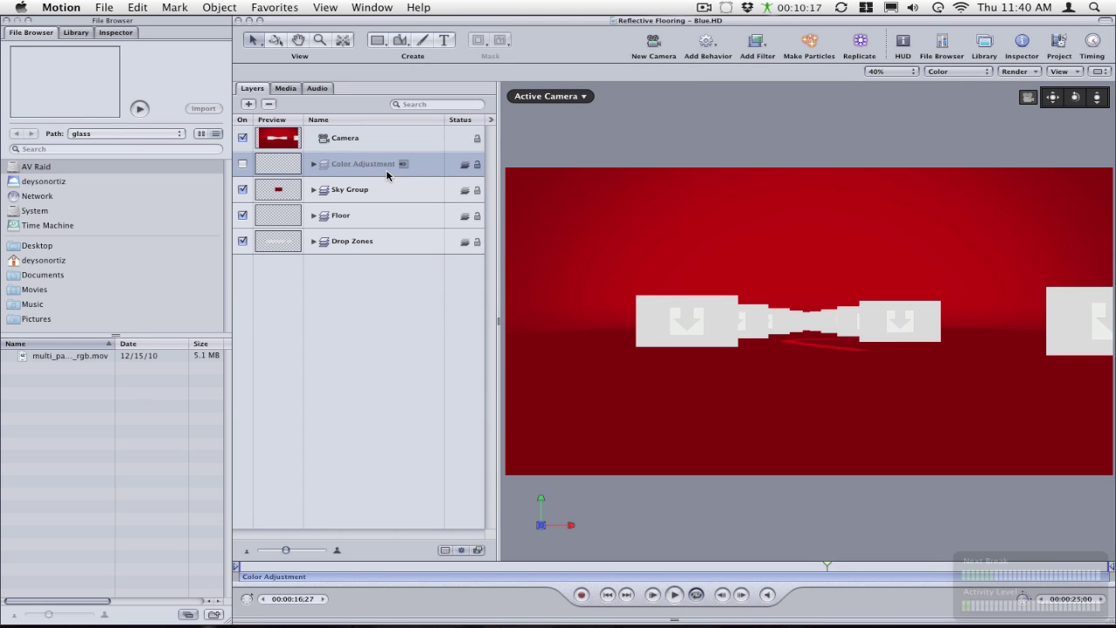
click(315, 168)
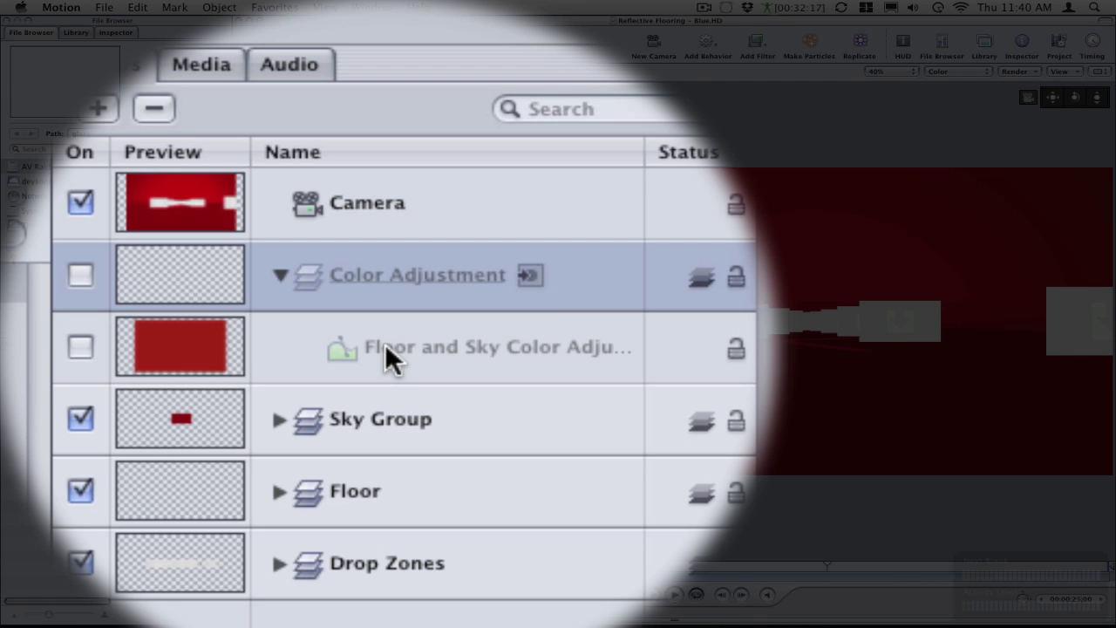
click(385, 354)
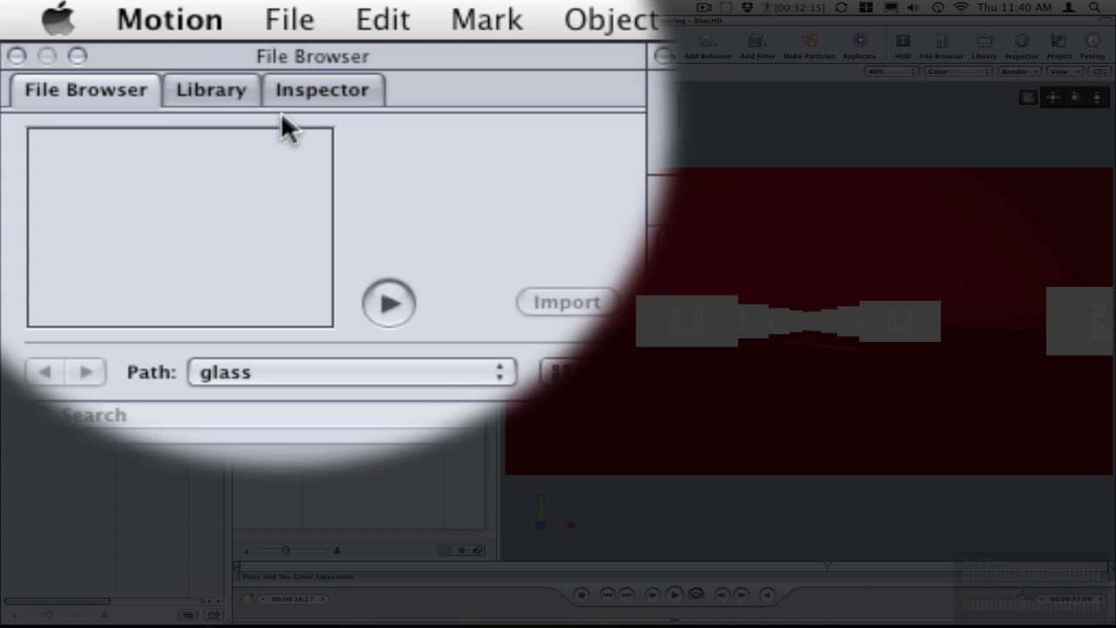
Step: In the Inspector's Shape settings, open the layer's red Fill Color in a colour picker
click(300, 92)
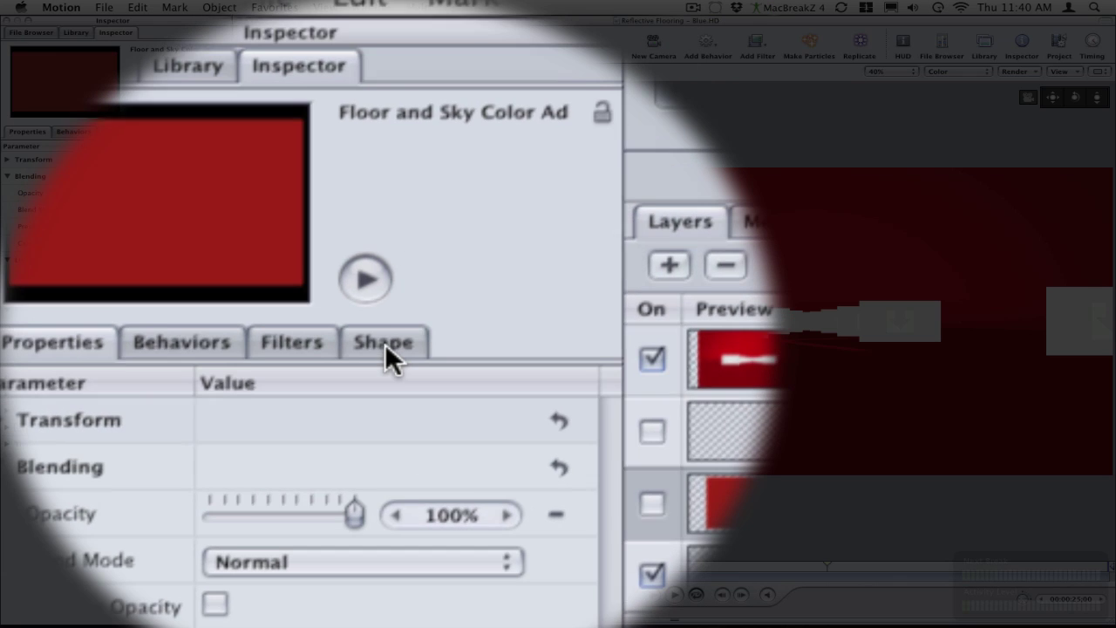
click(386, 348)
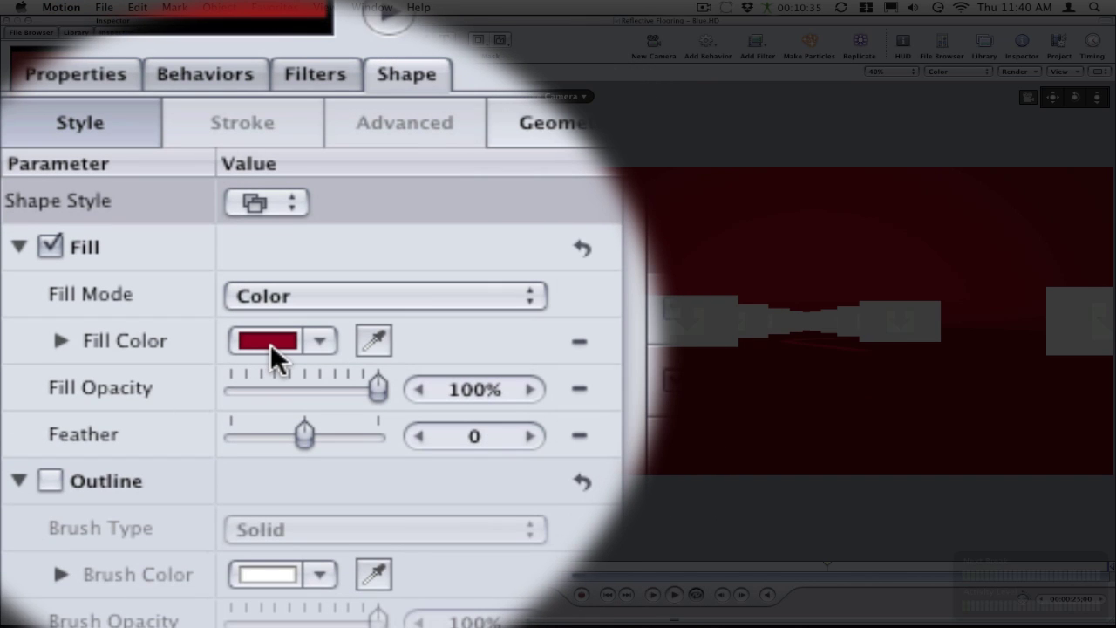
click(266, 346)
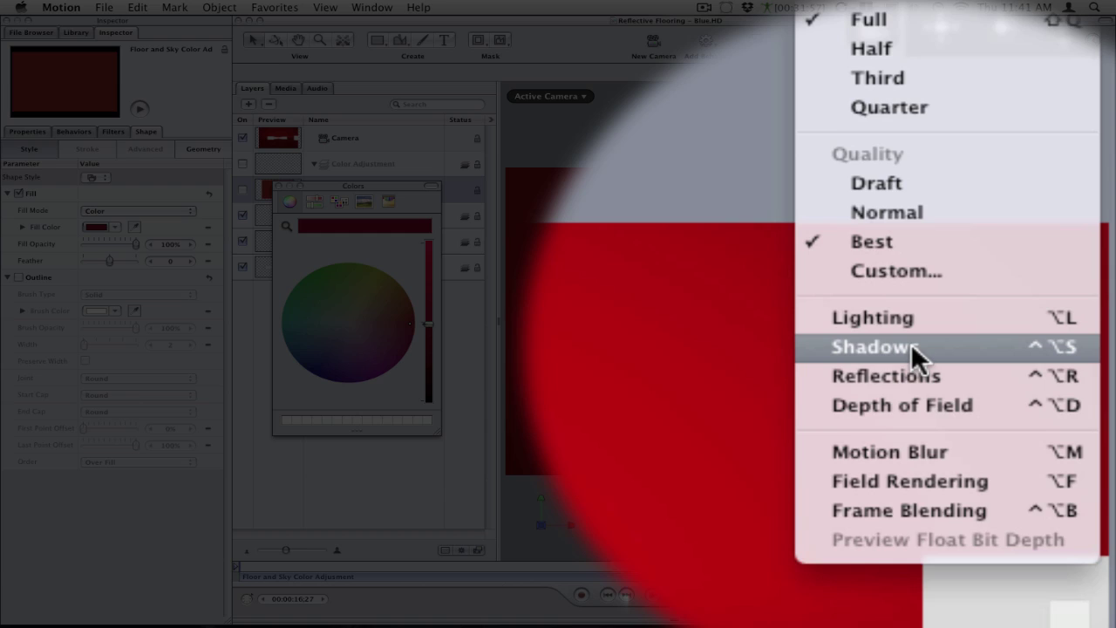
Step: Turn Depth of Field back on in the canvas Render options
click(1029, 225)
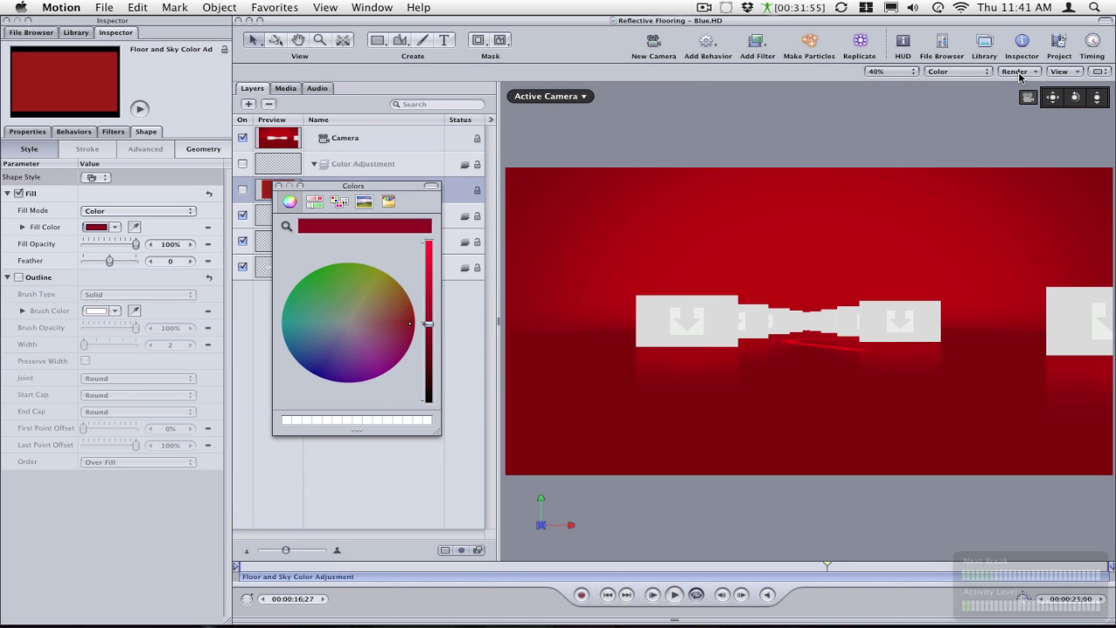
click(1021, 72)
click(1045, 231)
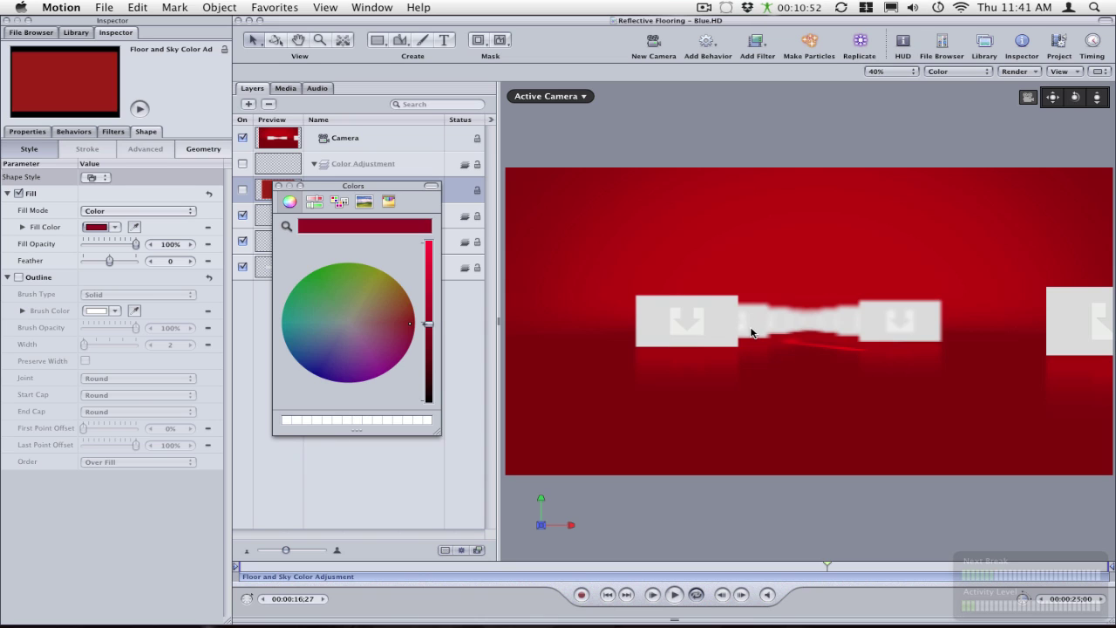
Step: Try olive, green, teal and blue-grey fills, then settle on a deep indigo blue
click(378, 292)
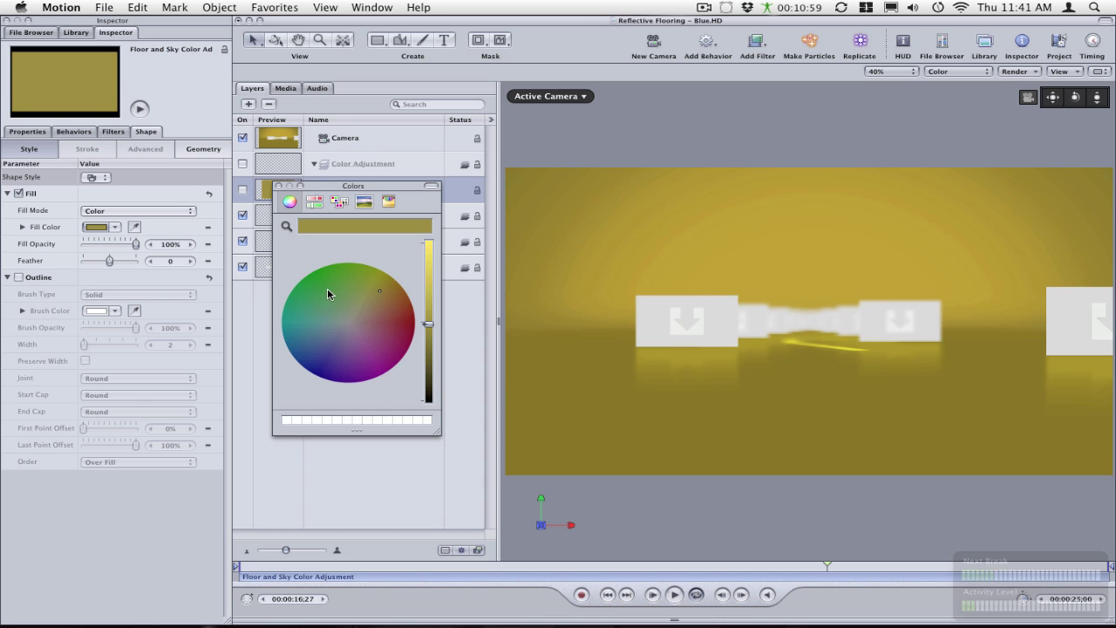
click(322, 288)
click(305, 325)
click(312, 346)
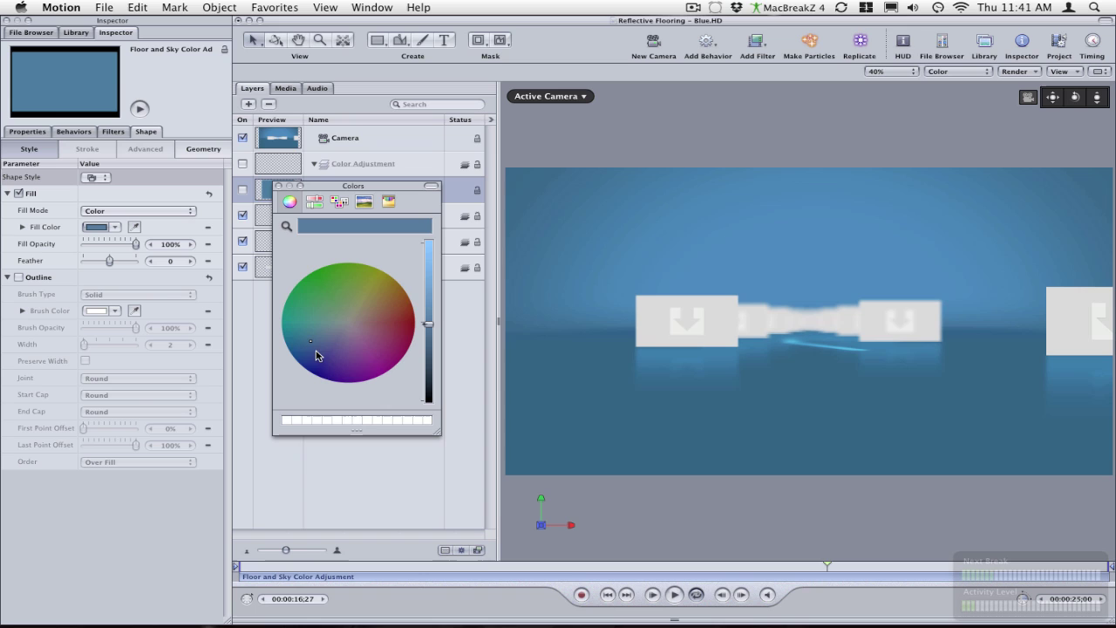
click(314, 367)
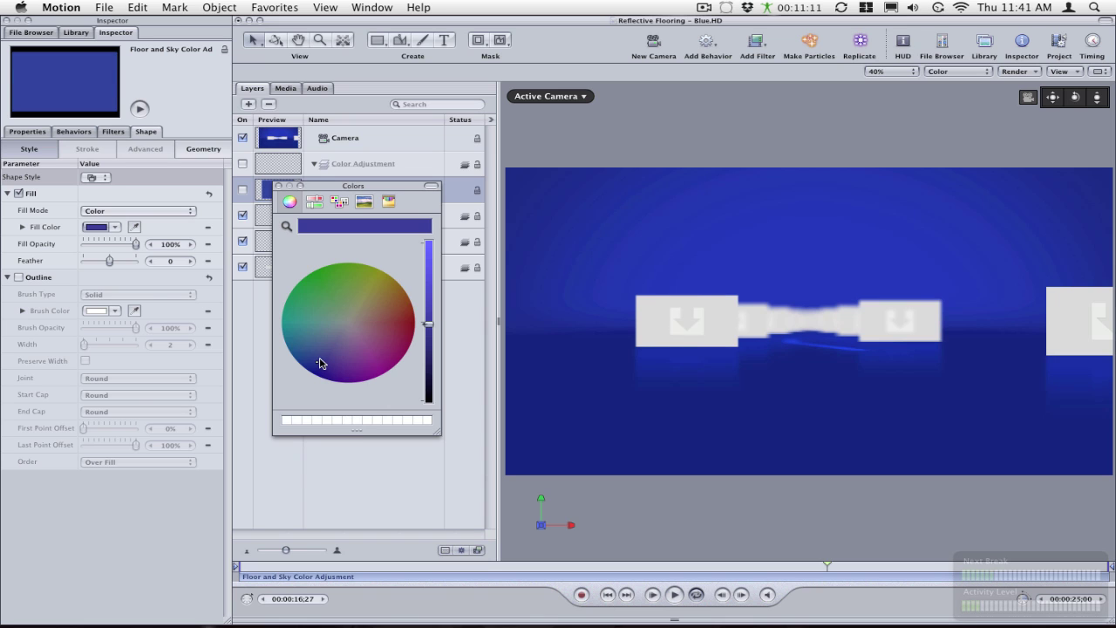
click(324, 358)
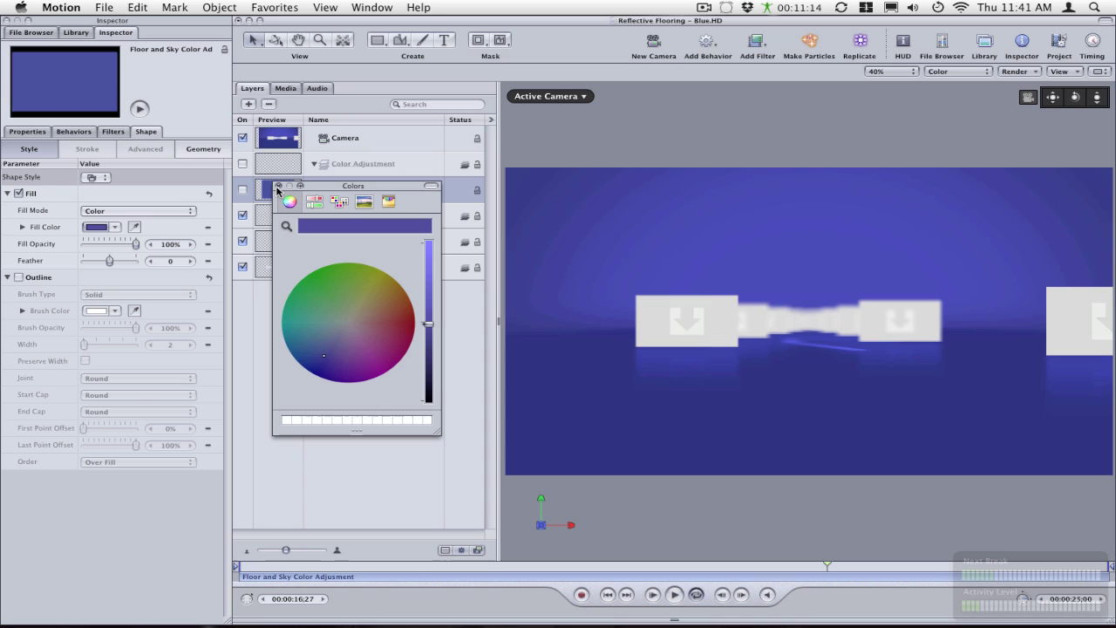
Step: Close the colour picker and preview the blue floor at 00:00:18:07 and 00:00:14:13
click(278, 186)
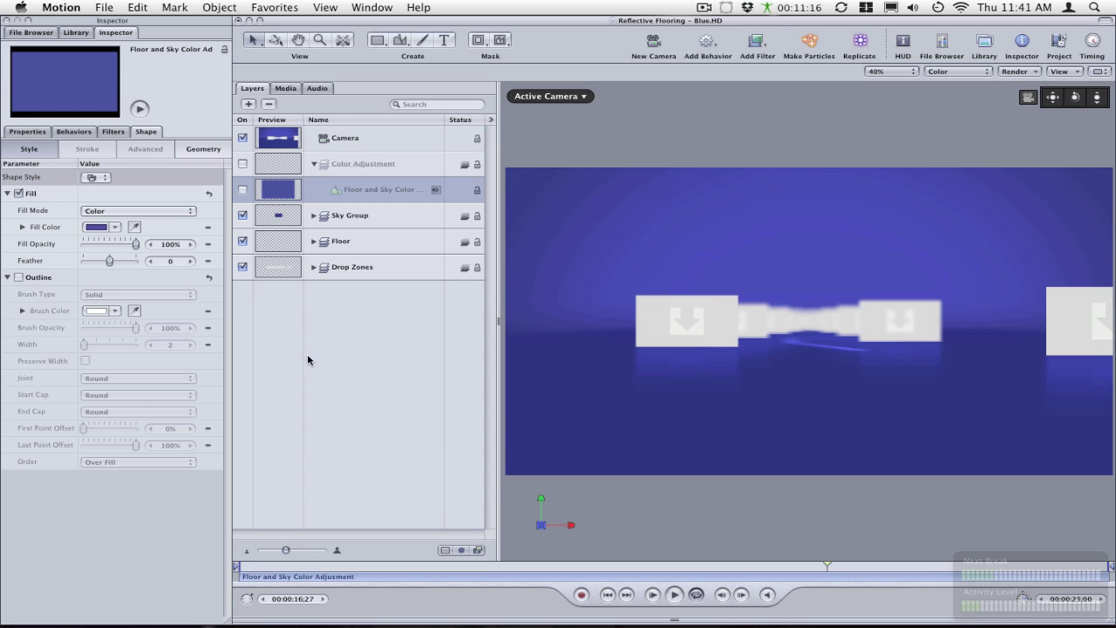
click(874, 566)
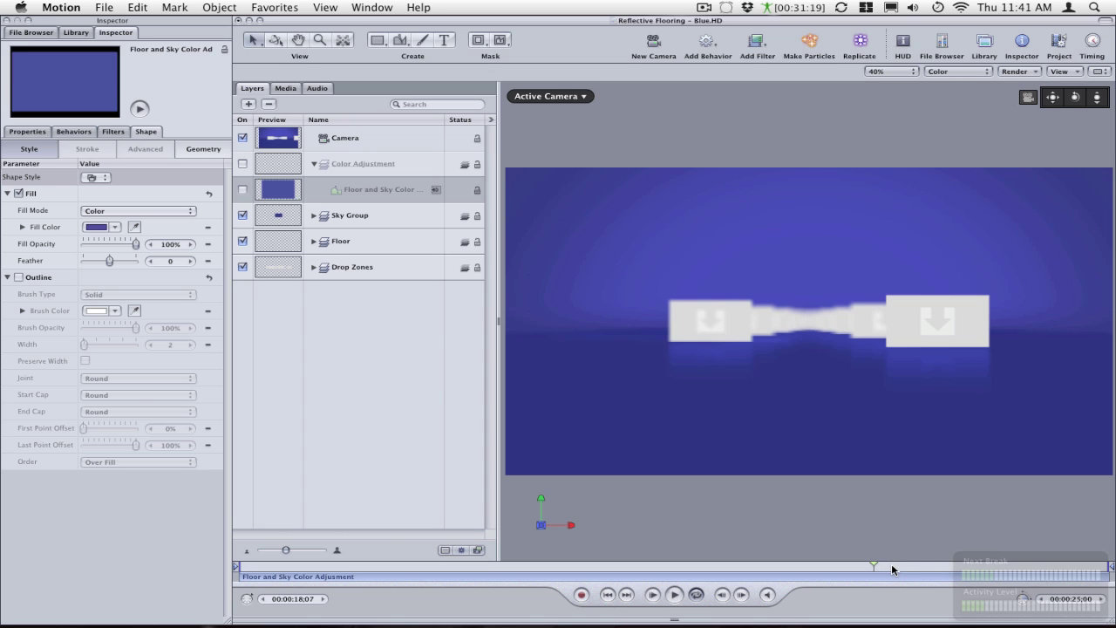
click(742, 565)
click(741, 566)
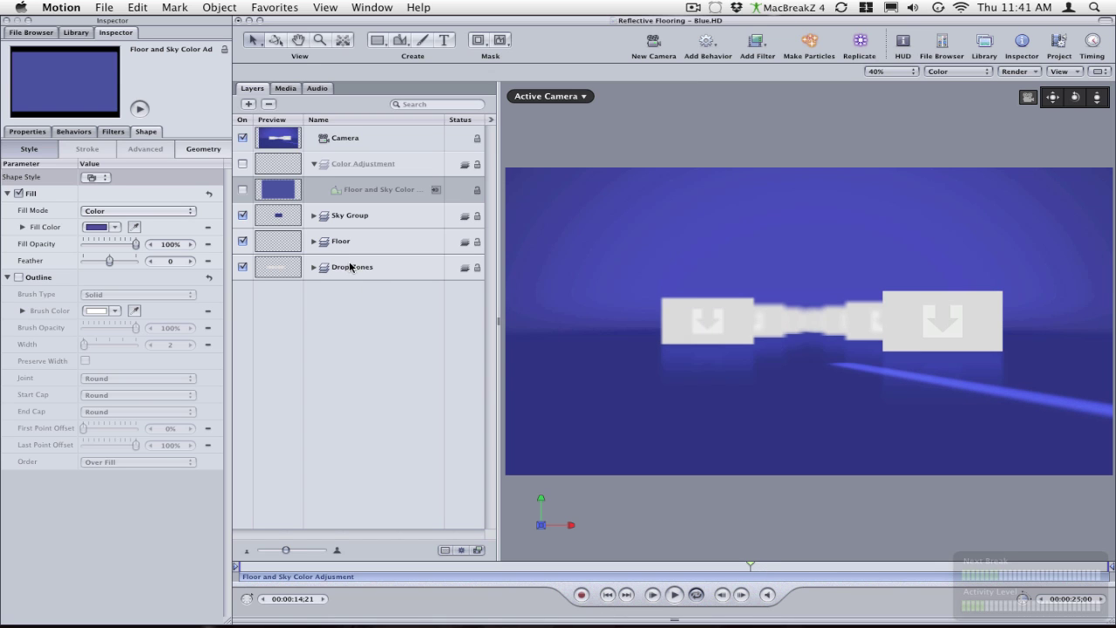
Step: Switch off the Splines layer inside the Floor group and collapse the group
click(315, 243)
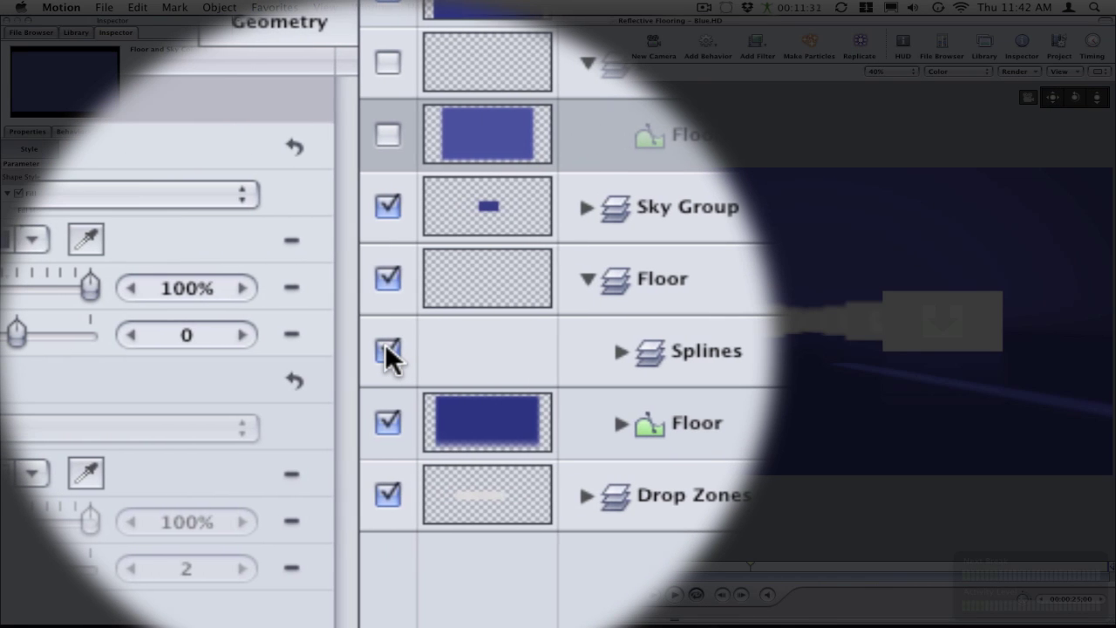
click(386, 347)
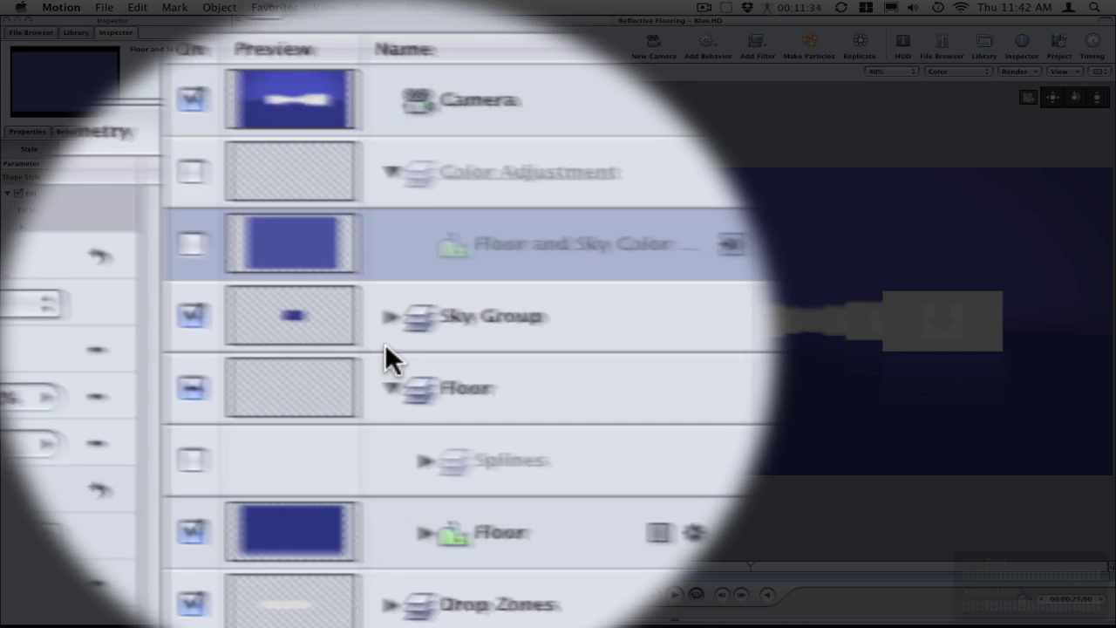
click(382, 351)
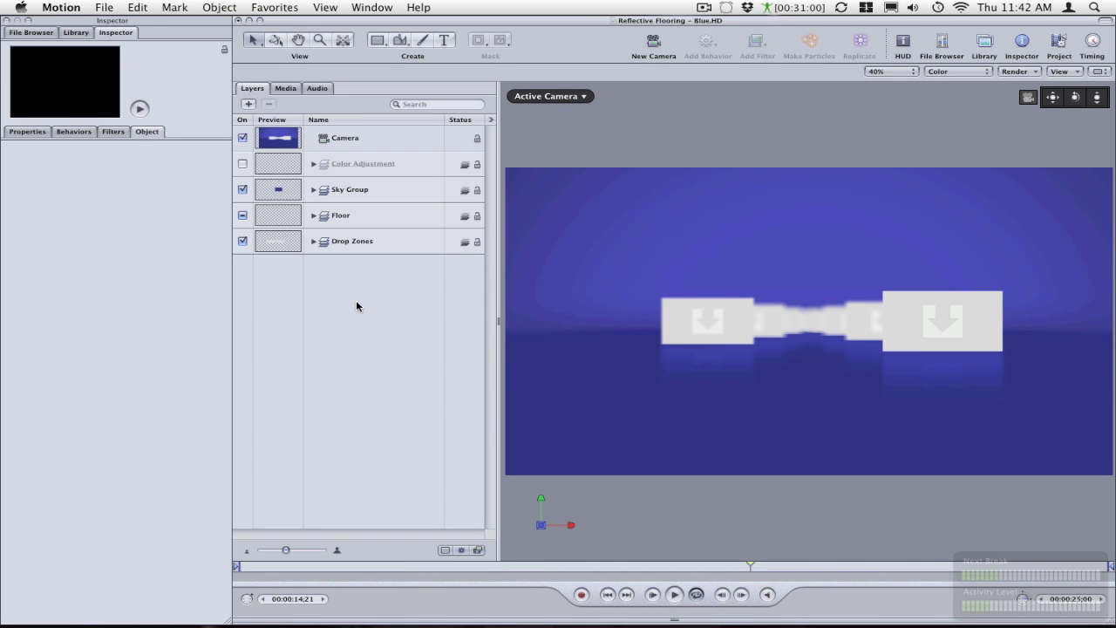
Step: Save the blue Reflective Flooring project with Command-S
key(super+s)
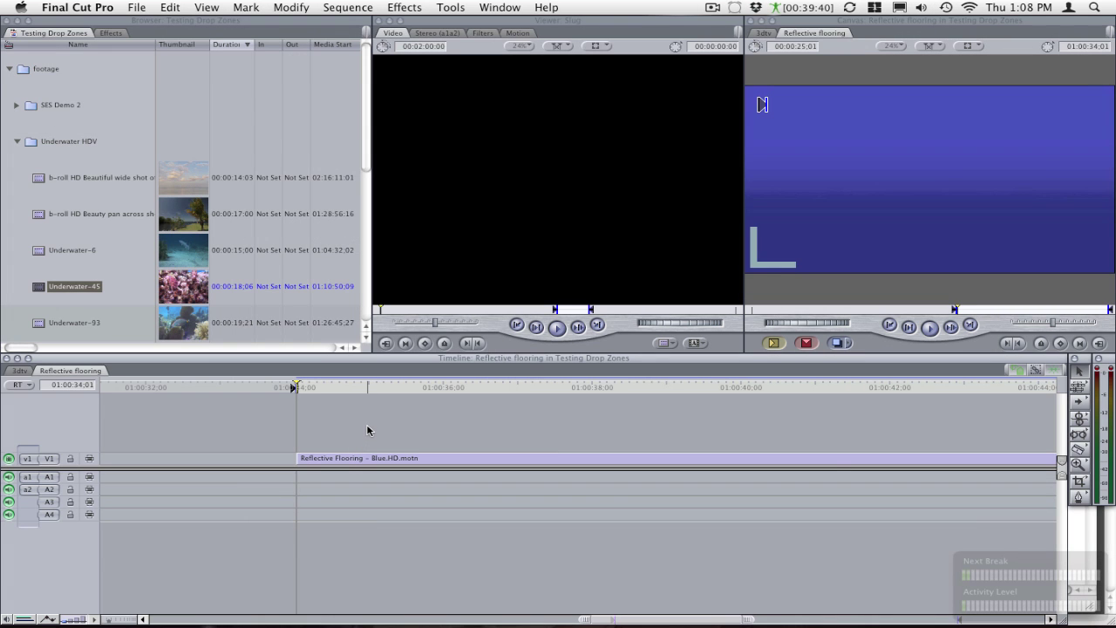
Step: Play the updated Reflective Flooring clip to check footage flying in over the blue floor
key(space)
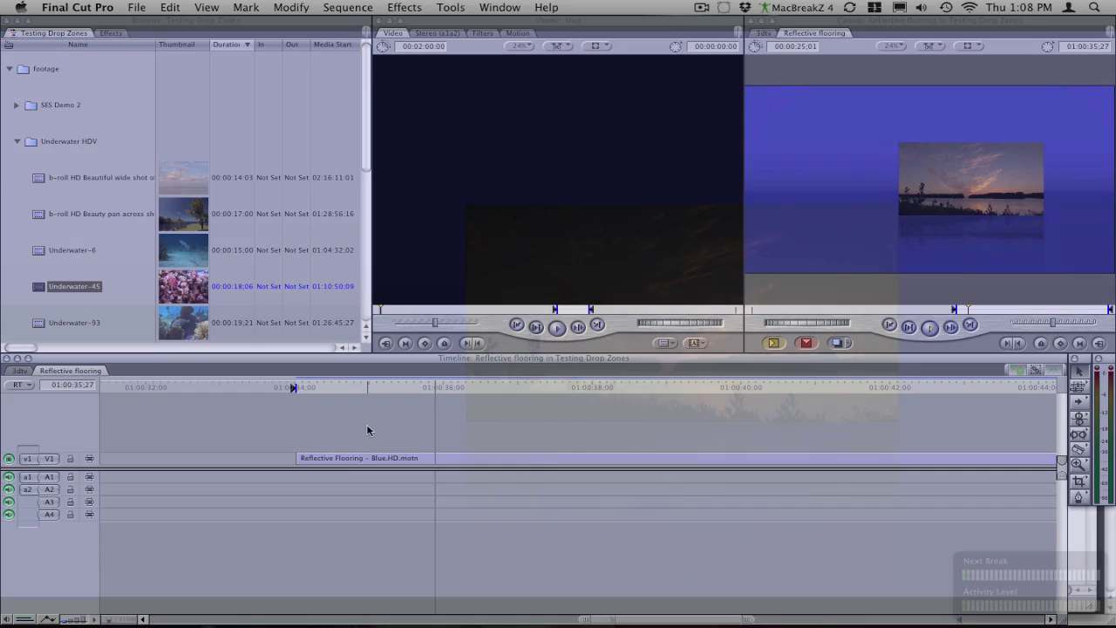